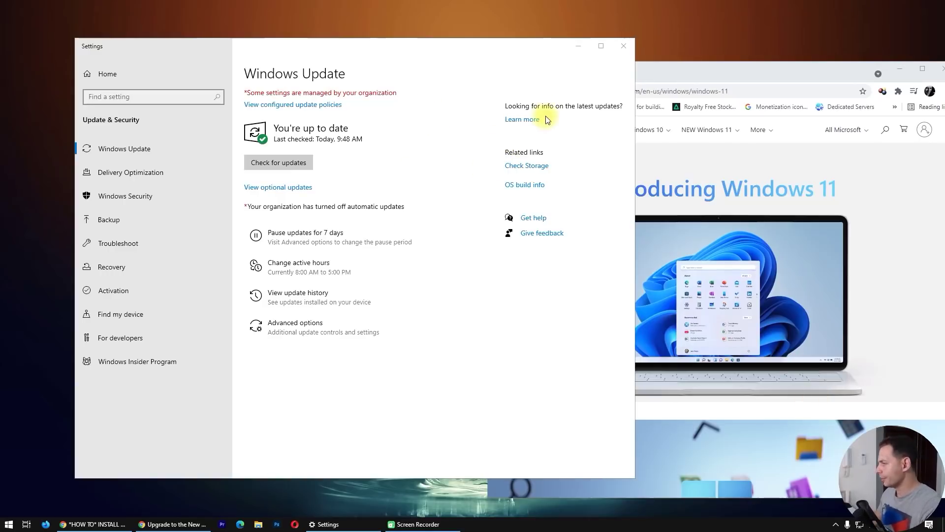
Start a new scan for Windows updates on the Windows Update page.
click(300, 163)
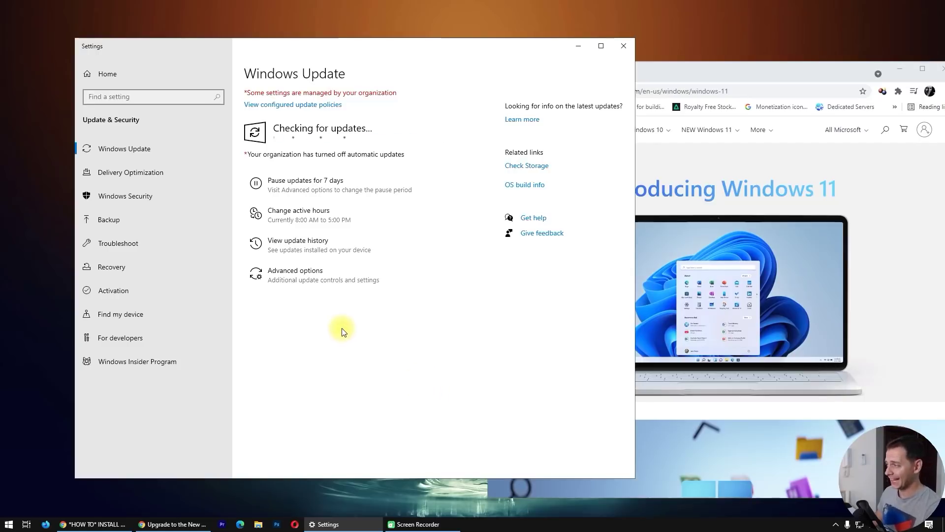
Download the PC Health Check app from Microsoft's Windows 11 page and run its .msi installer.
drag(763, 76, 682, 4)
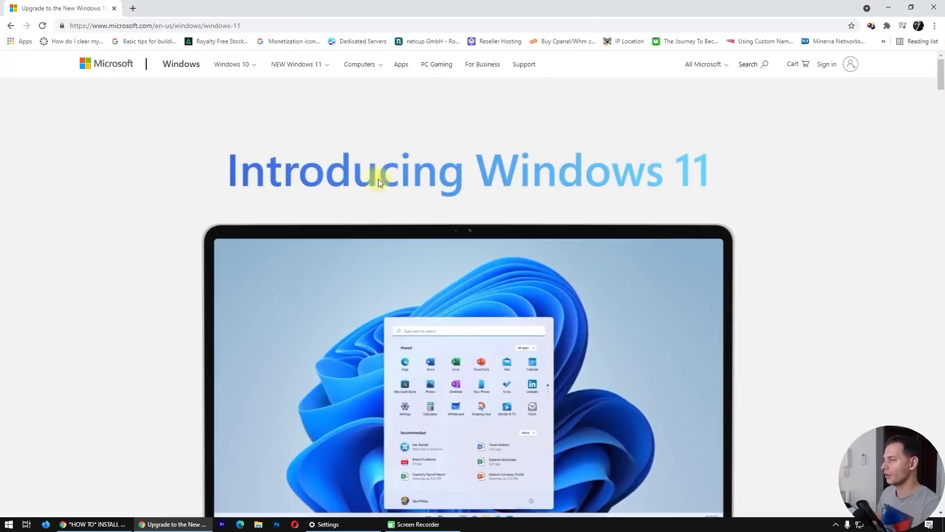
scroll(375, 177, down, 5)
scroll(506, 242, down, 5)
scroll(507, 243, down, 10)
scroll(465, 261, down, 10)
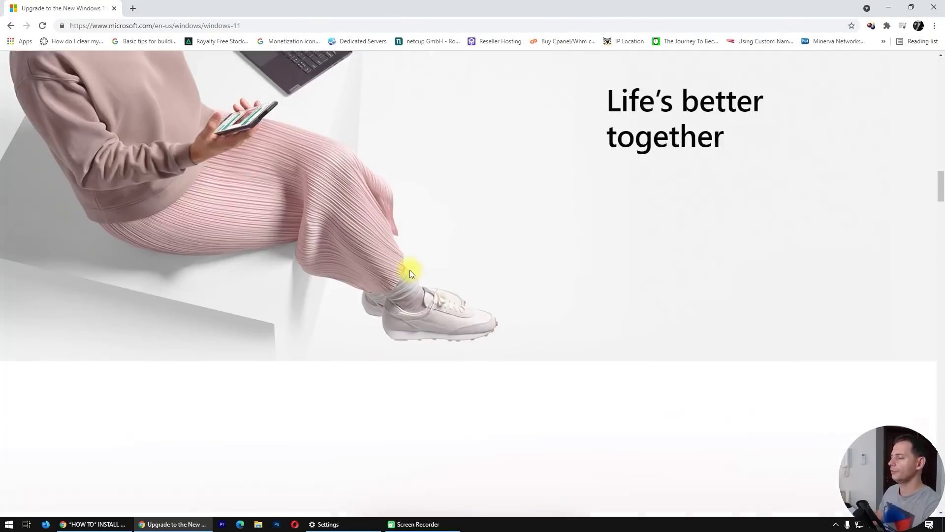
scroll(410, 270, down, 10)
scroll(389, 273, down, 5)
scroll(342, 281, down, 5)
scroll(323, 270, down, 15)
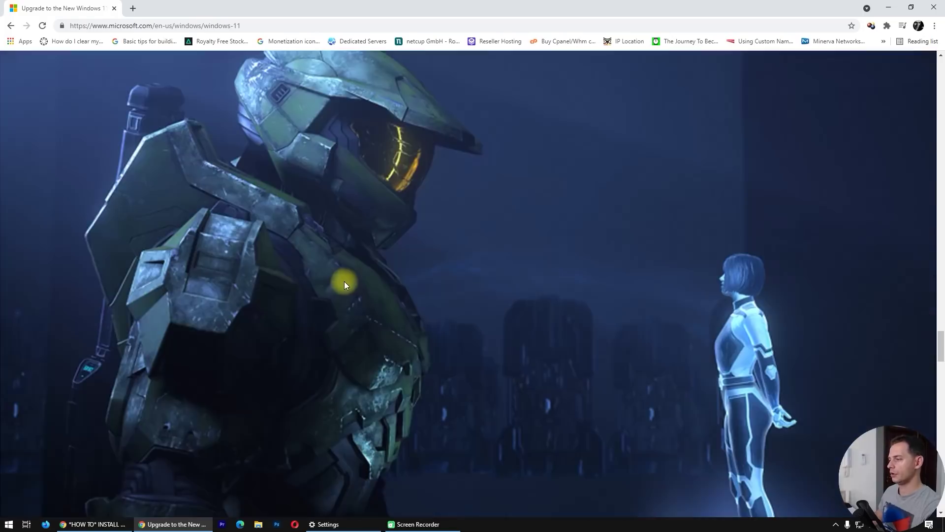
scroll(344, 282, up, 6)
scroll(344, 281, up, 1)
scroll(343, 281, down, 15)
scroll(343, 282, down, 8)
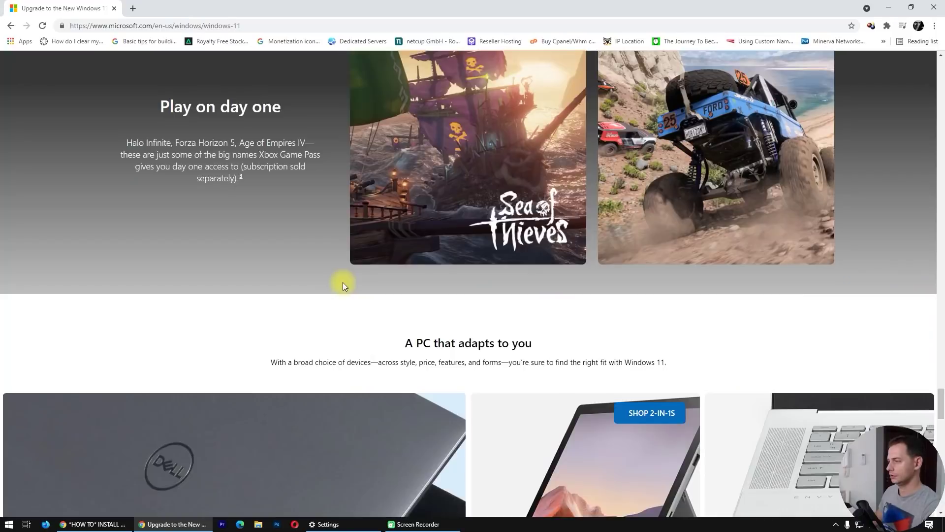
scroll(343, 283, down, 10)
scroll(342, 285, down, 10)
scroll(341, 285, up, 1)
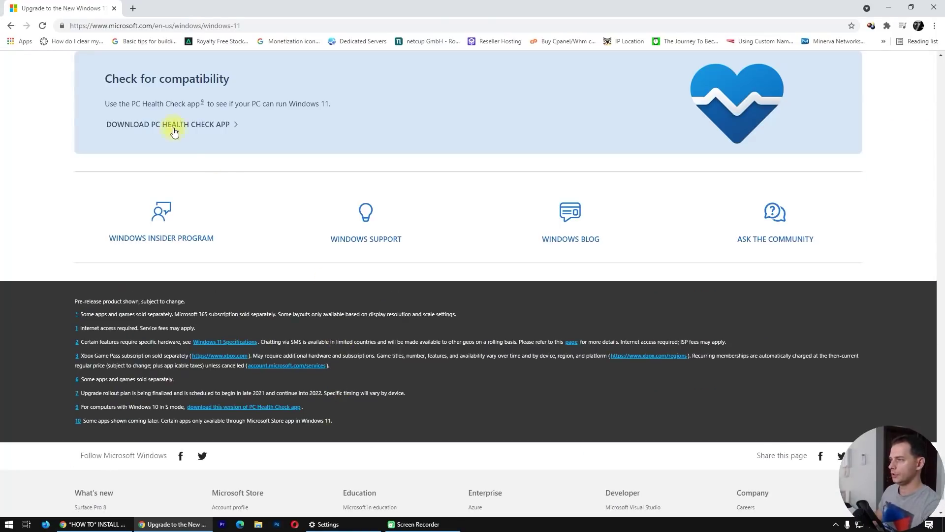
scroll(178, 129, up, 1)
click(179, 188)
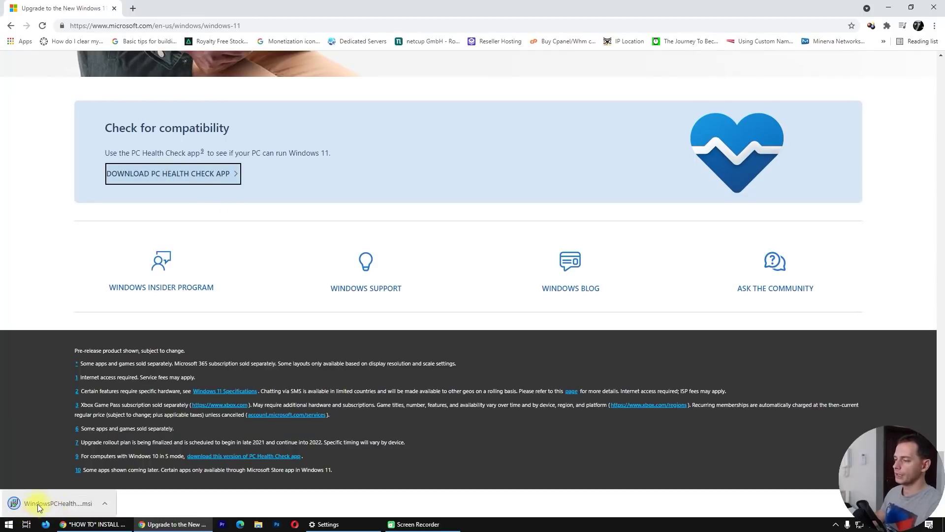
click(49, 503)
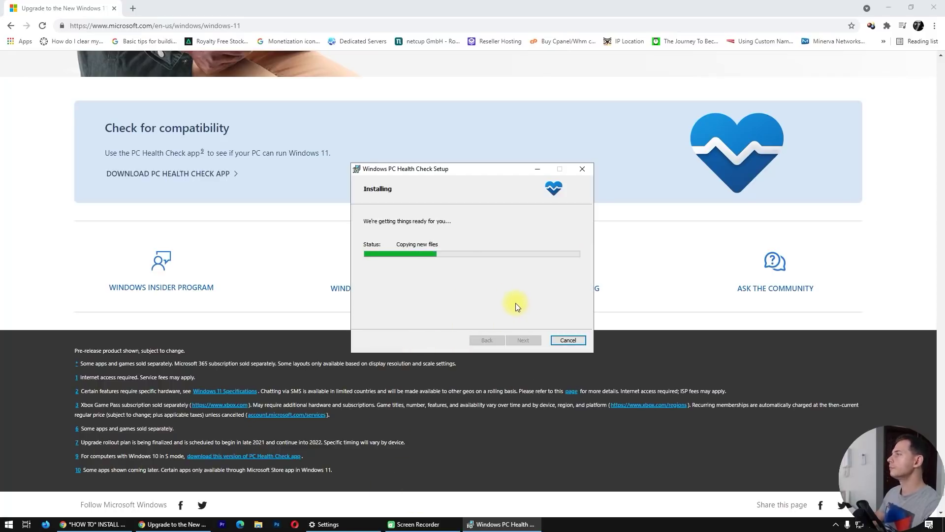
Launch PC Health Check, confirm the Xeon processor is unsupported, and view supported CPUs.
click(522, 340)
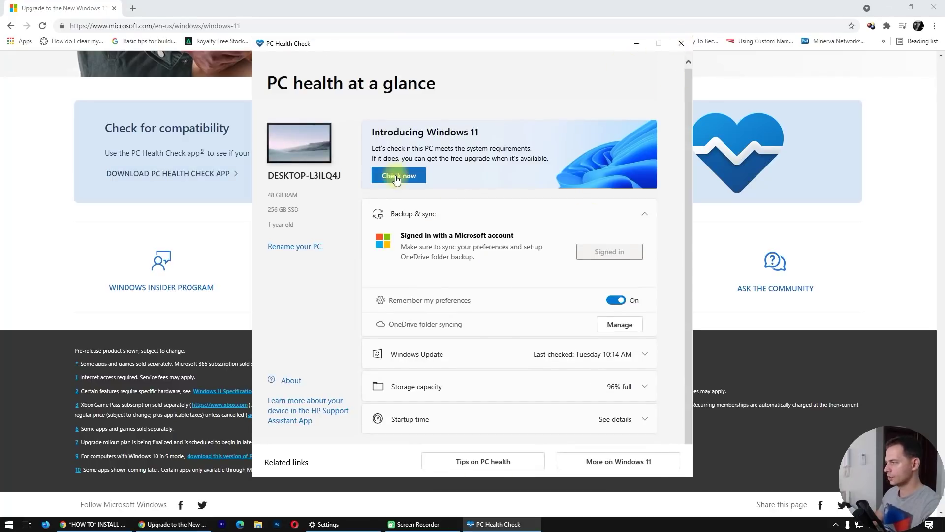
click(398, 177)
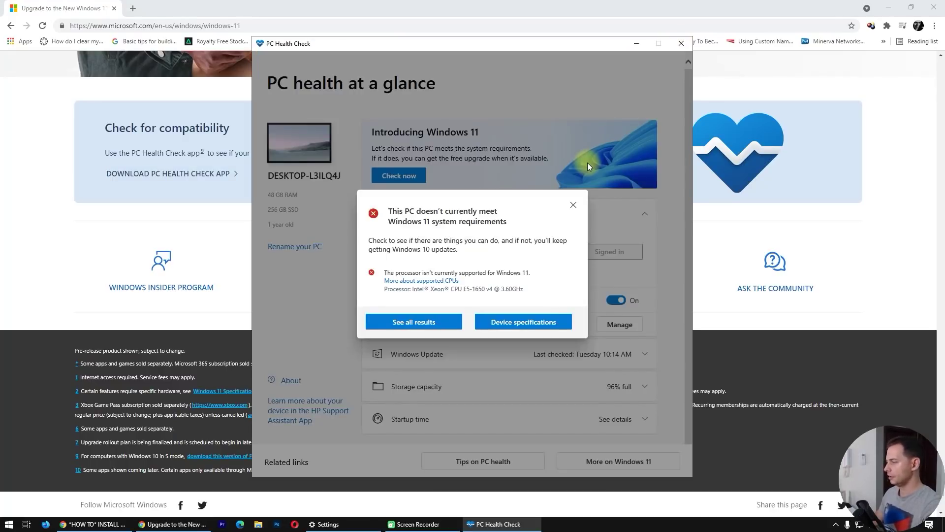
drag(378, 270, 565, 278)
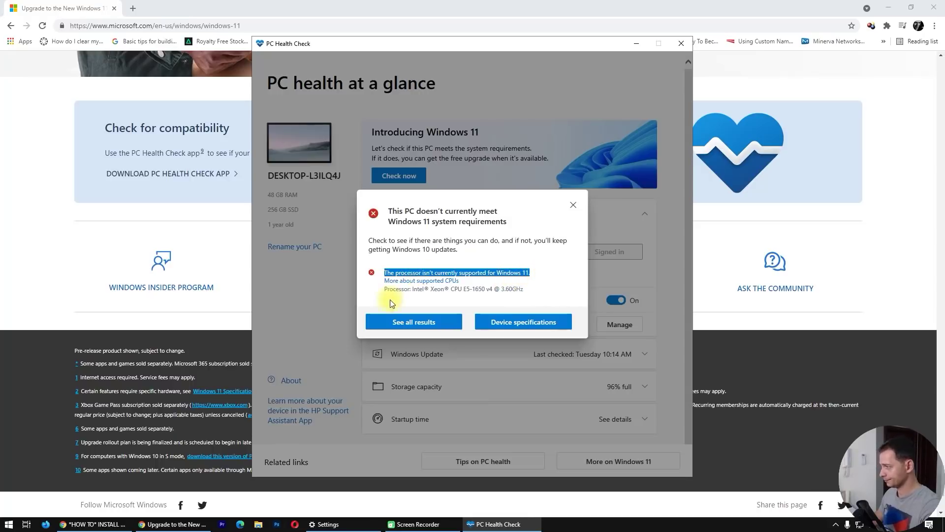
click(394, 281)
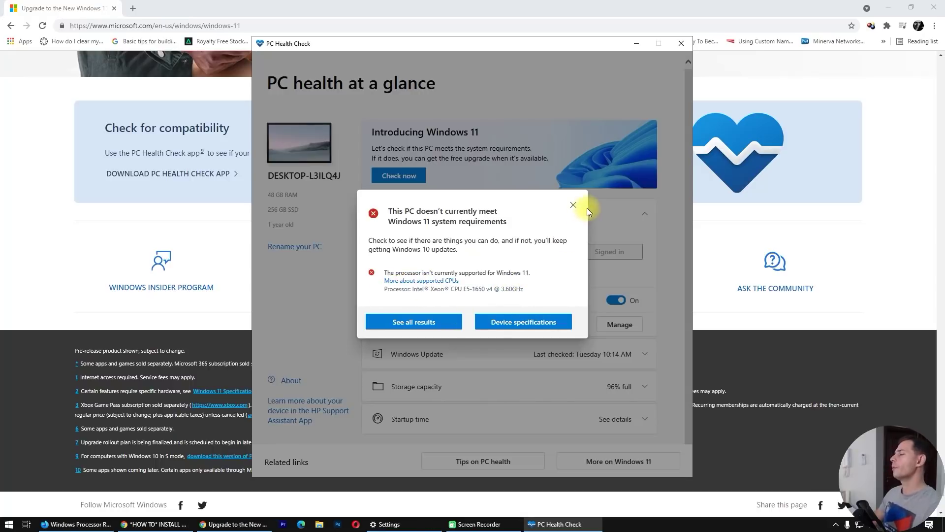
click(55, 187)
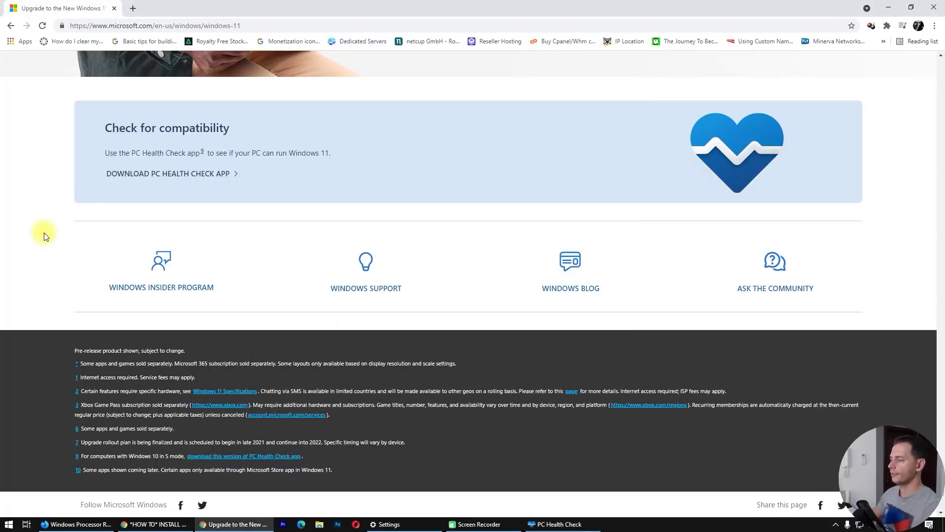
In a new tab, search Google for 'windows 11 download iso'.
click(132, 8)
text(wo)
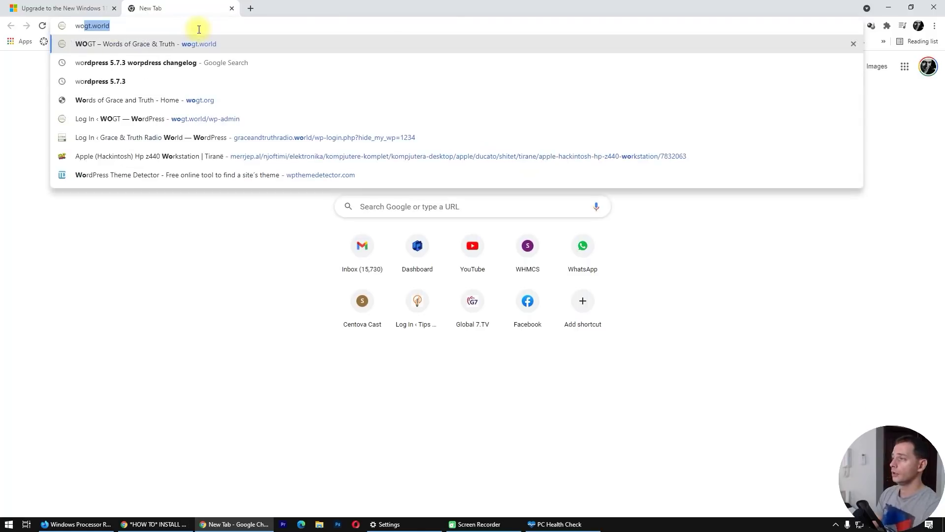
key(BackSpace)
key(BackSpace)
text(win)
key(BackSpace)
key(BackSpace)
key(BackSpace)
text(windows)
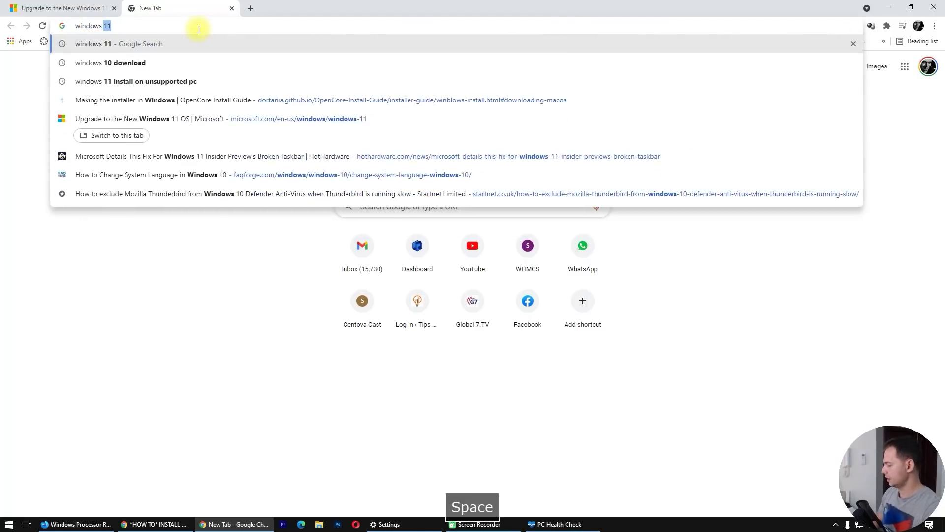
text( 11 dpm)
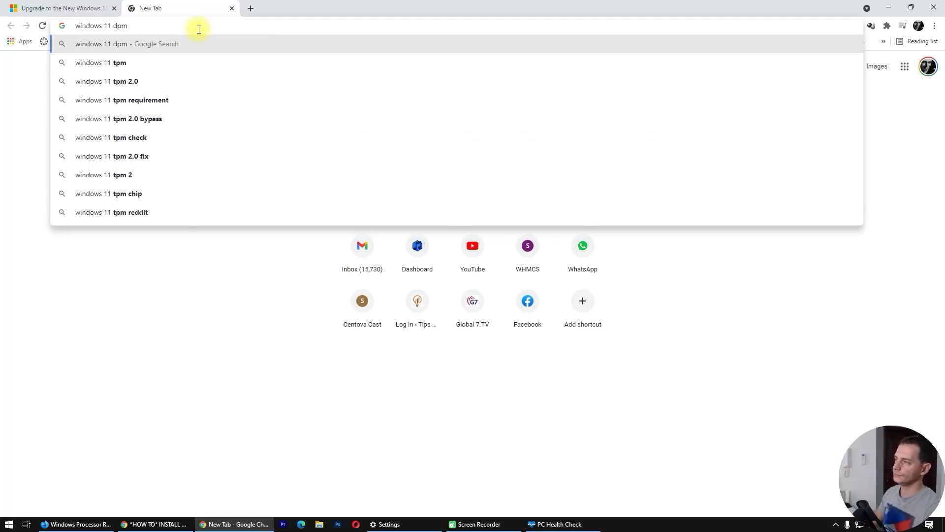
key(BackSpace)
key(BackSpace)
key(BackSpace)
text(f)
key(BackSpace)
text(do)
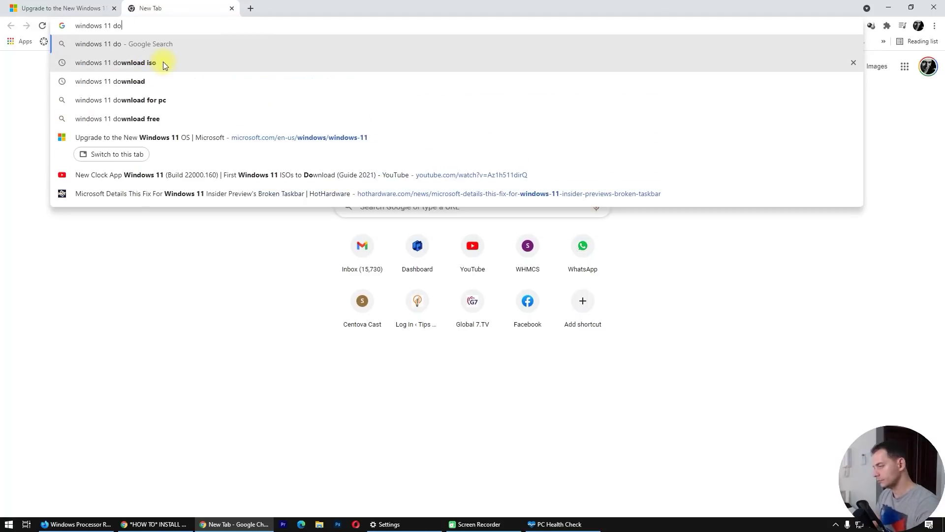
text(w)
click(163, 61)
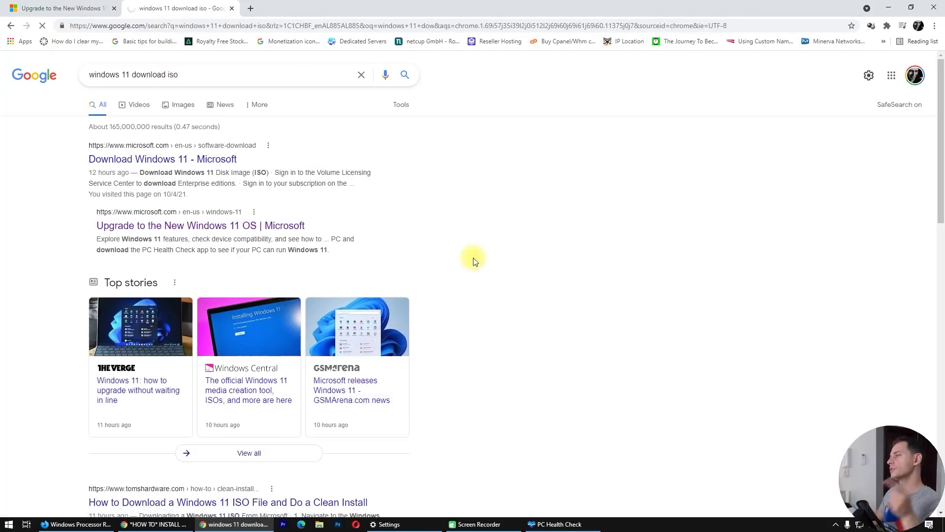
Select Windows 11 in the Download Windows 11 Disk Image (ISO) section.
scroll(402, 277, down, 3)
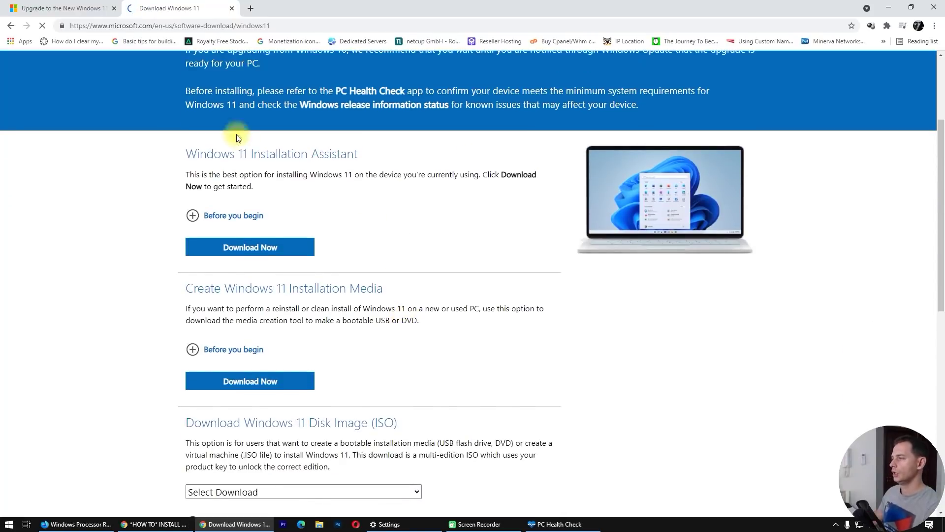
scroll(422, 352, down, 1)
scroll(382, 294, down, 1)
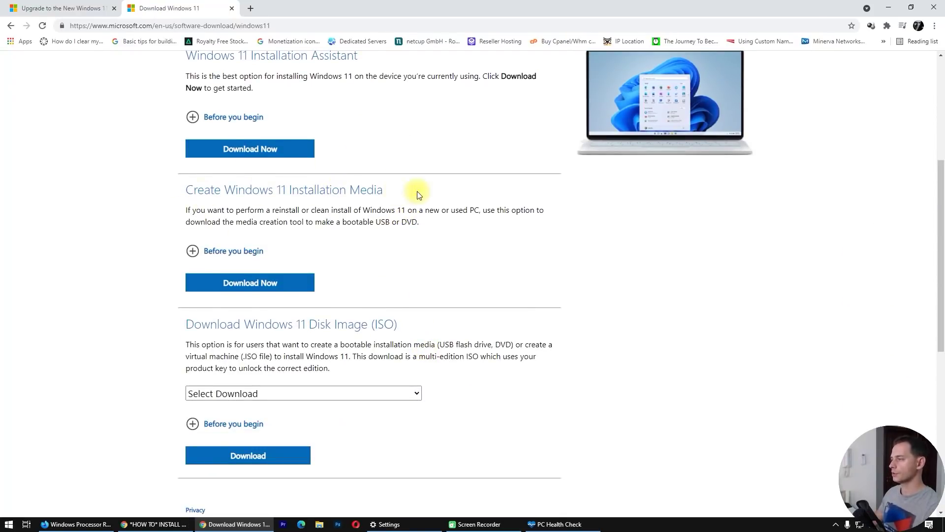
drag(417, 190, 78, 192)
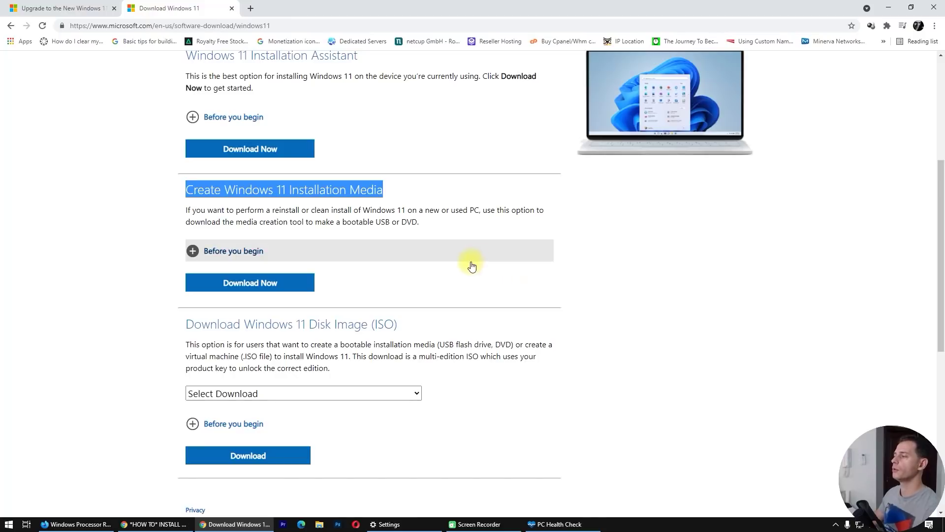
scroll(394, 261, down, 2)
drag(185, 226, 460, 225)
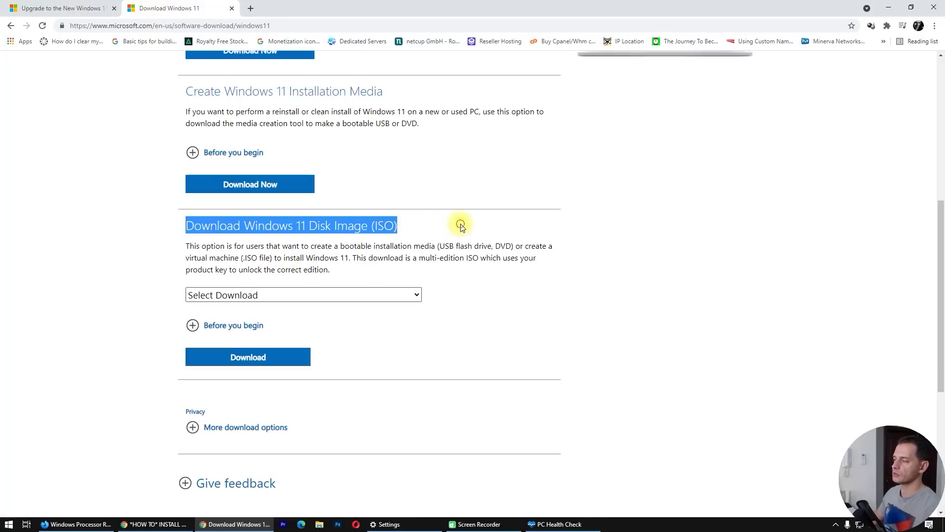
key(Tab)
click(245, 291)
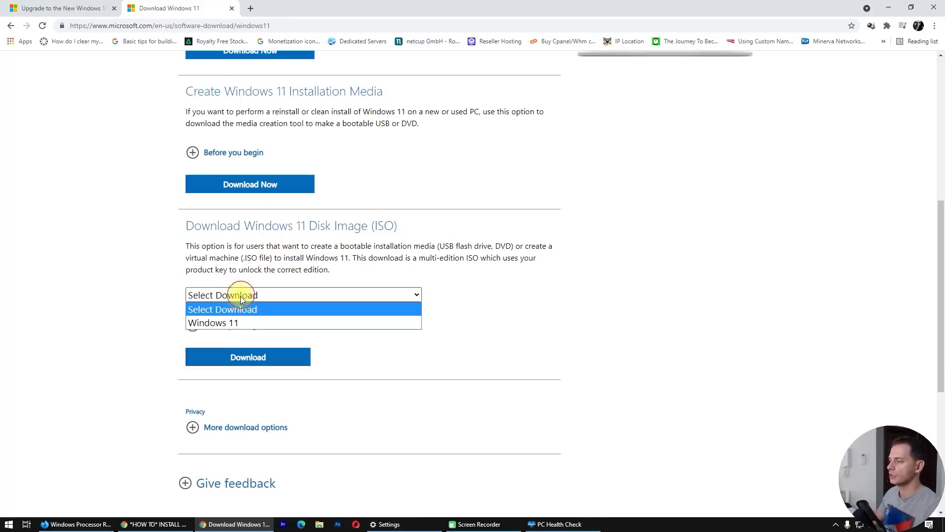
click(212, 323)
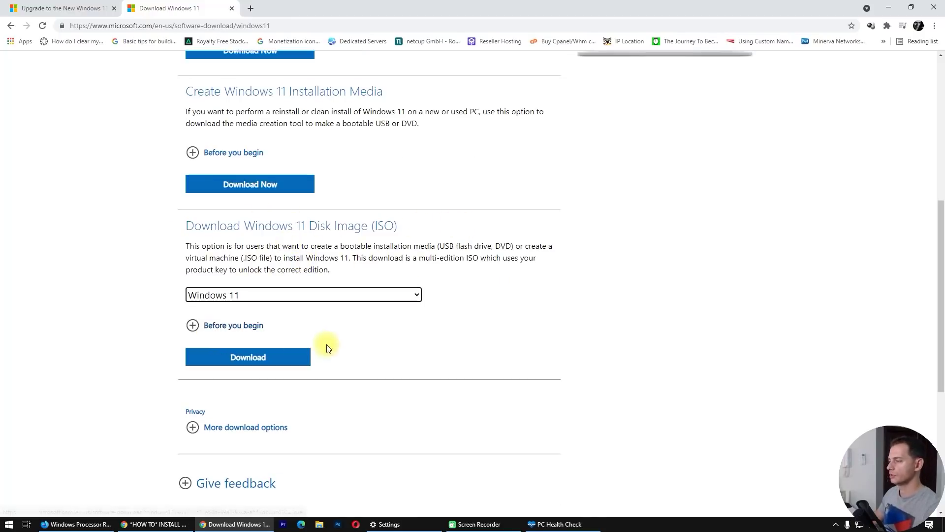
click(241, 325)
scroll(468, 342, down, 4)
scroll(514, 339, down, 4)
scroll(507, 337, down, 8)
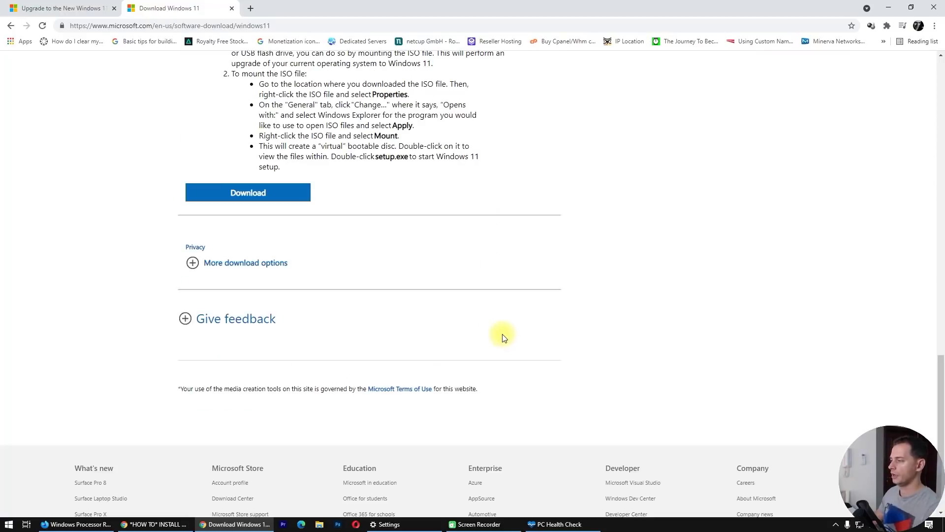
click(234, 196)
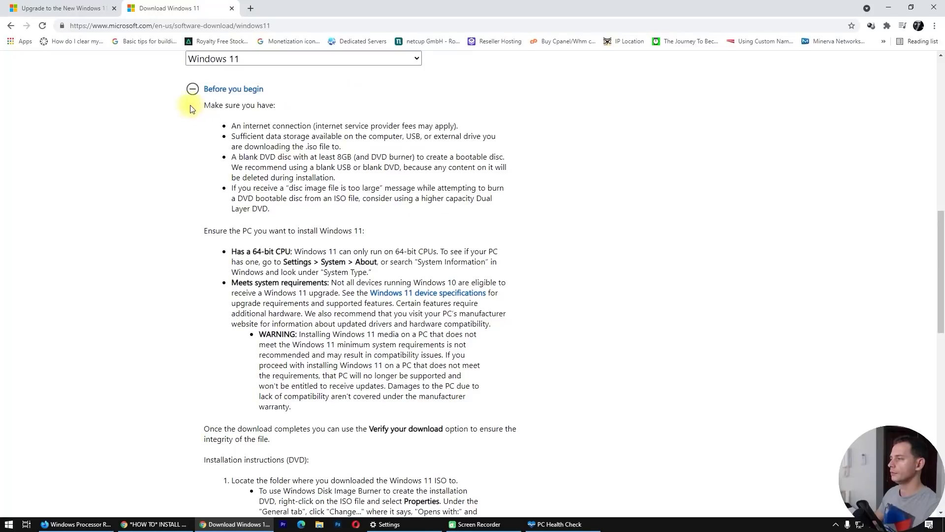
click(192, 88)
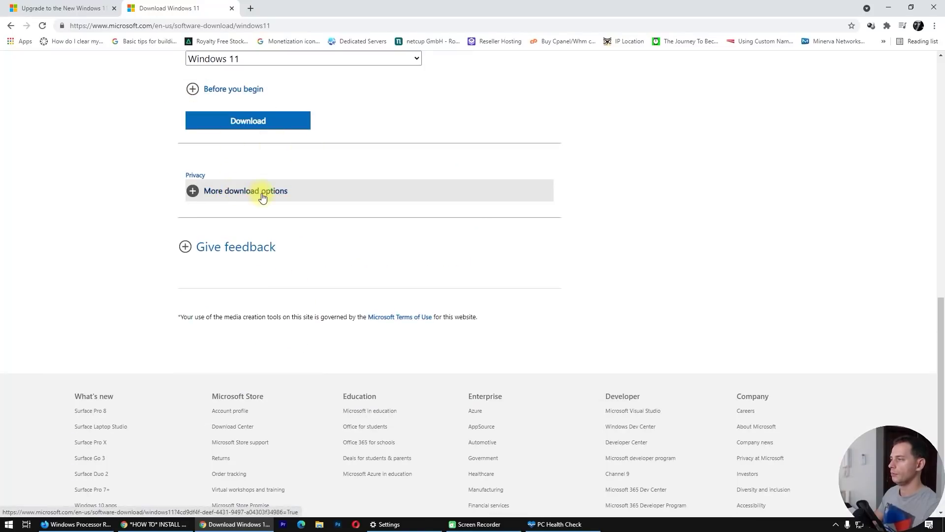
Choose English, start the 64-bit Win11_English_x64.iso download, and view Chrome's downloads list.
click(211, 298)
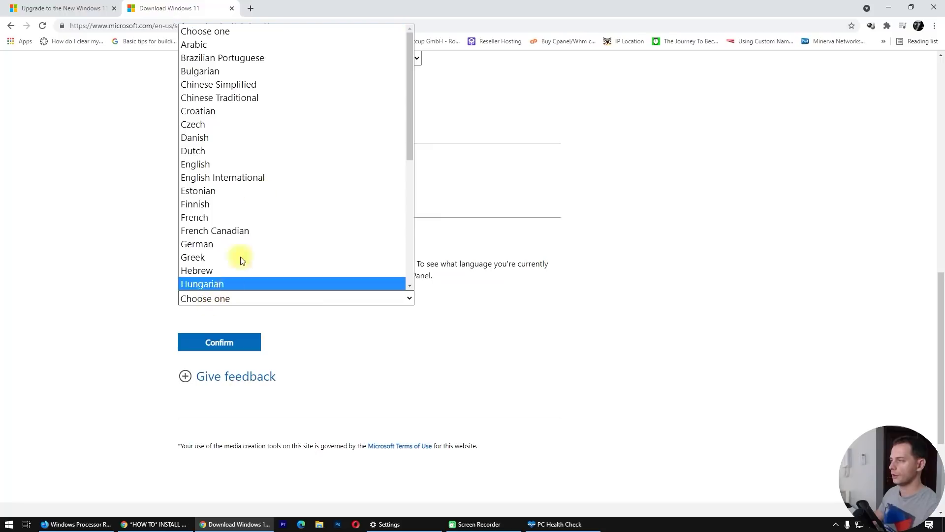
click(191, 165)
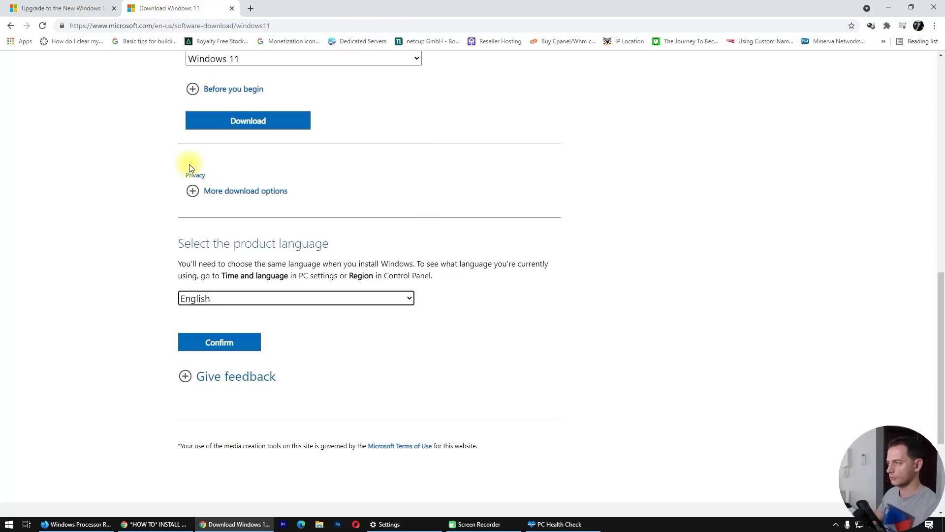
click(218, 341)
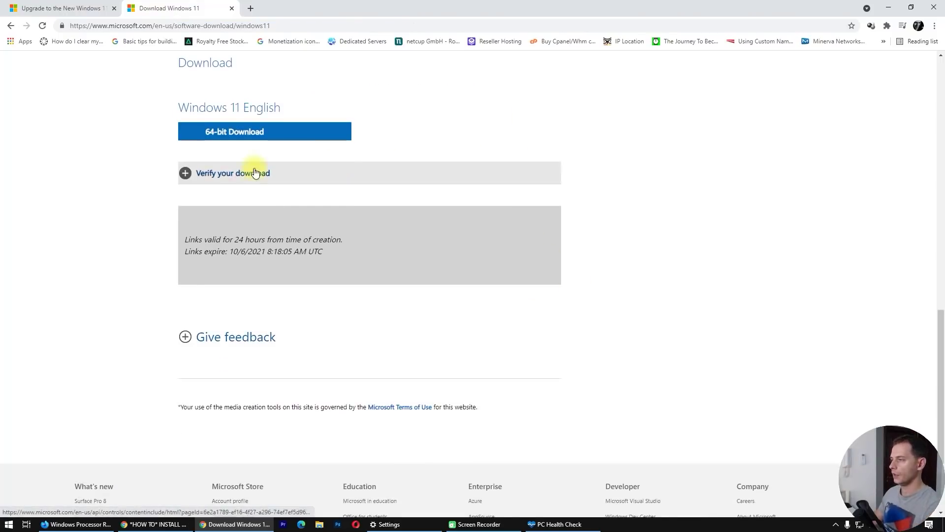
click(218, 140)
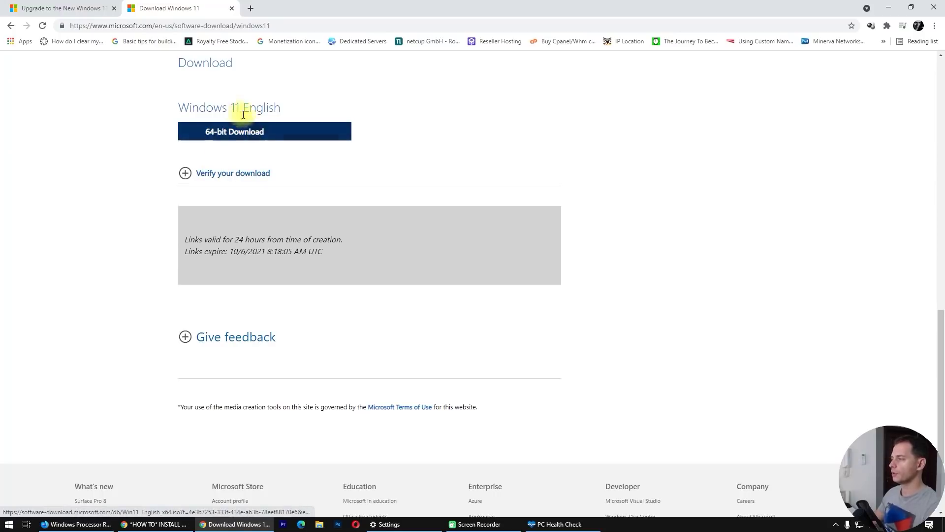
click(230, 131)
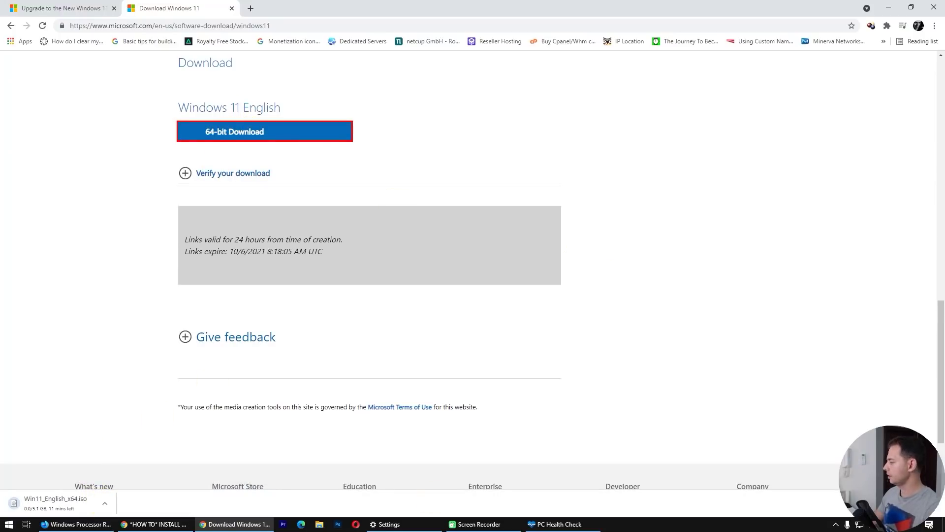
key(ctrl+j)
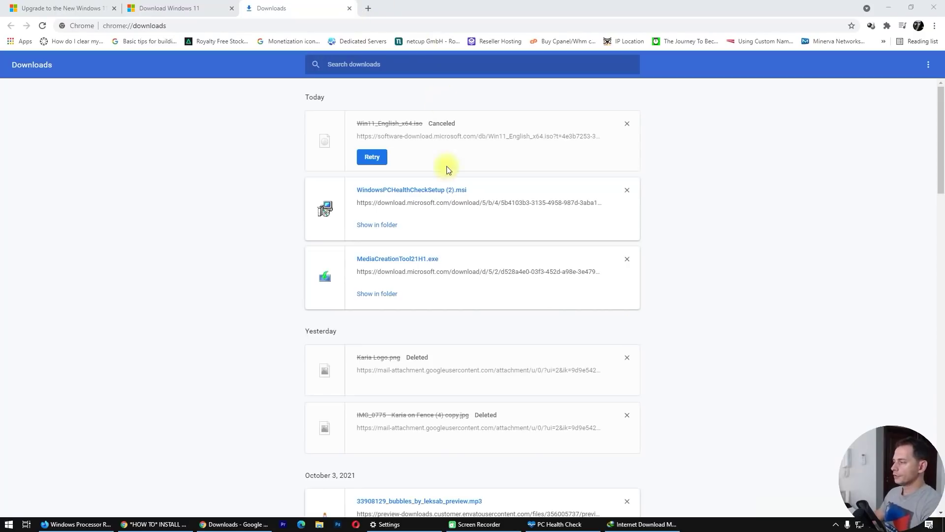
Open the folder of the completed 5.12 GB Win11_English_x64.iso from Internet Download Manager.
click(640, 524)
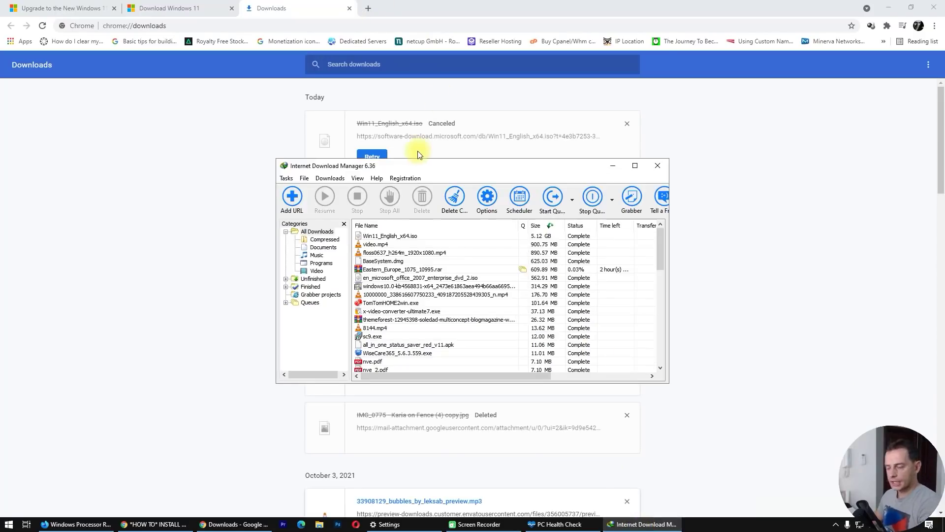
right_click(384, 238)
click(423, 261)
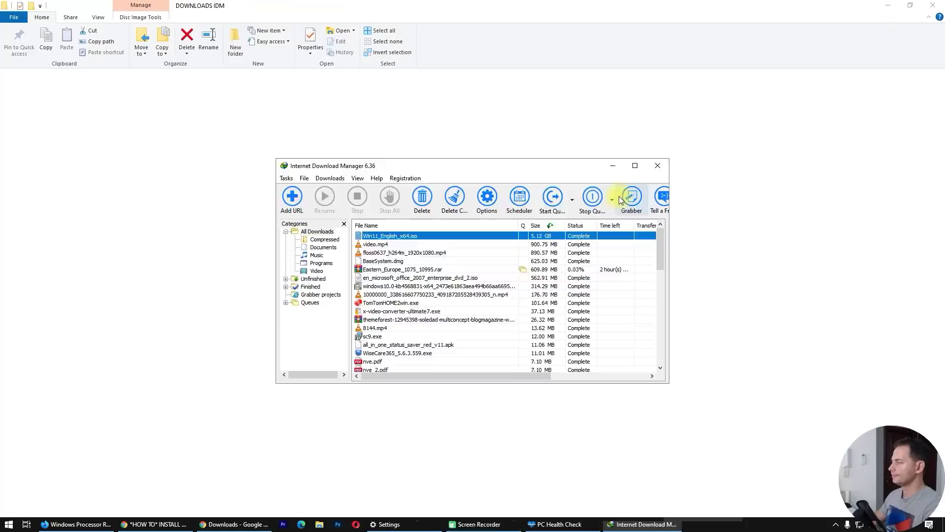
click(308, 186)
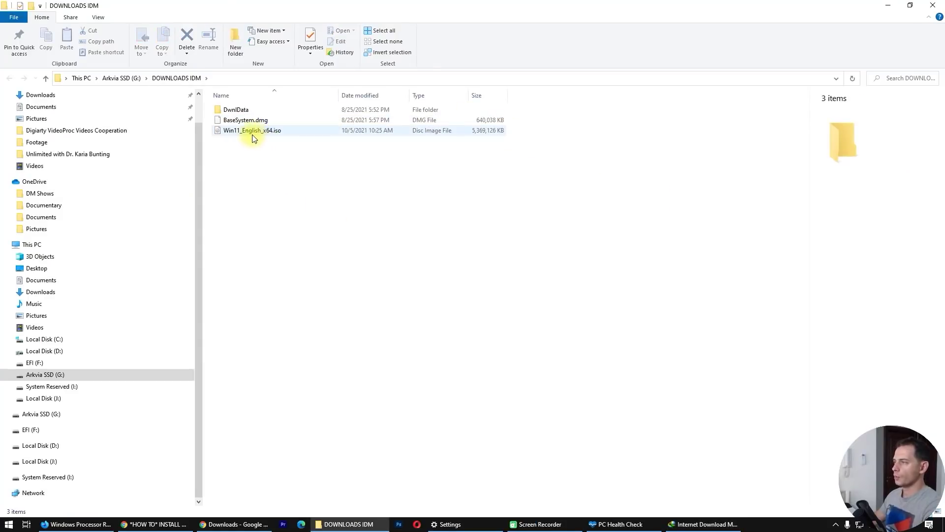
Mount Win11_English_x64.iso as a virtual DVD drive.
click(254, 133)
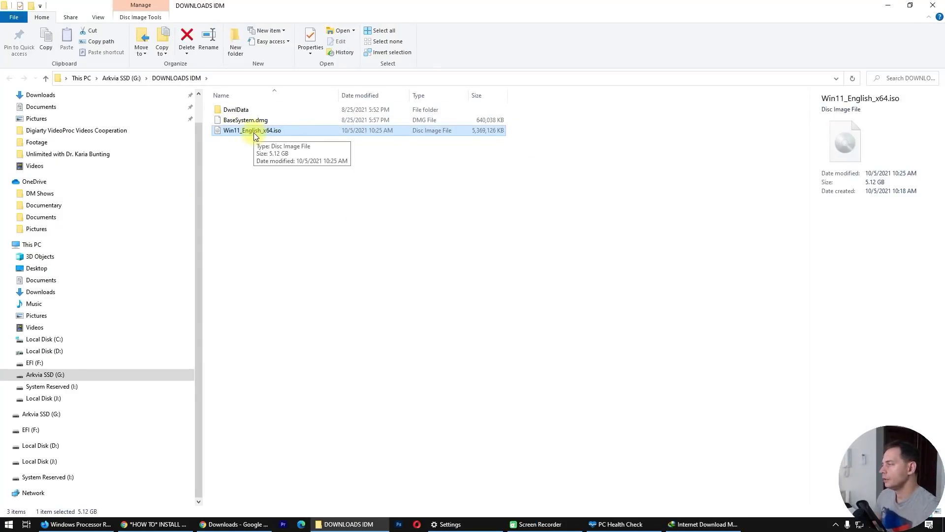
right_click(254, 133)
click(287, 141)
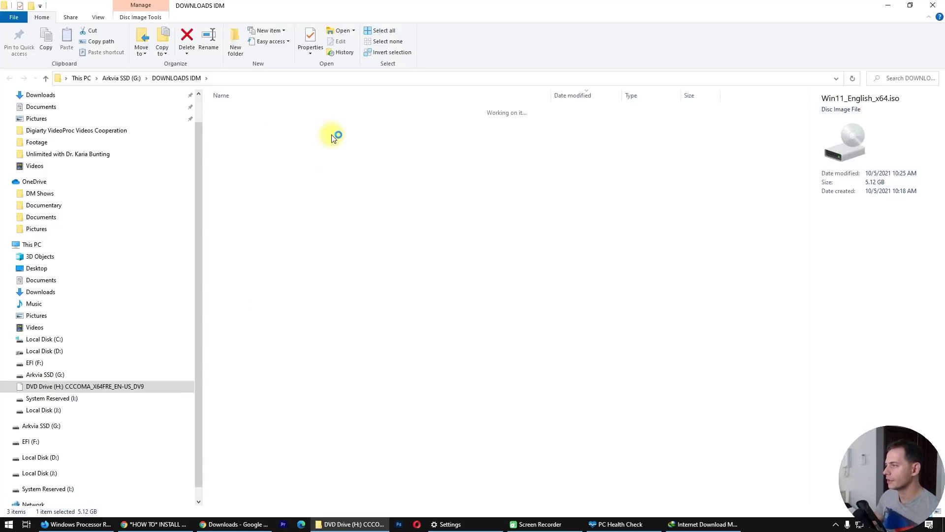
Open DVD Drive (H:) from This PC and run setup.exe.
click(9, 524)
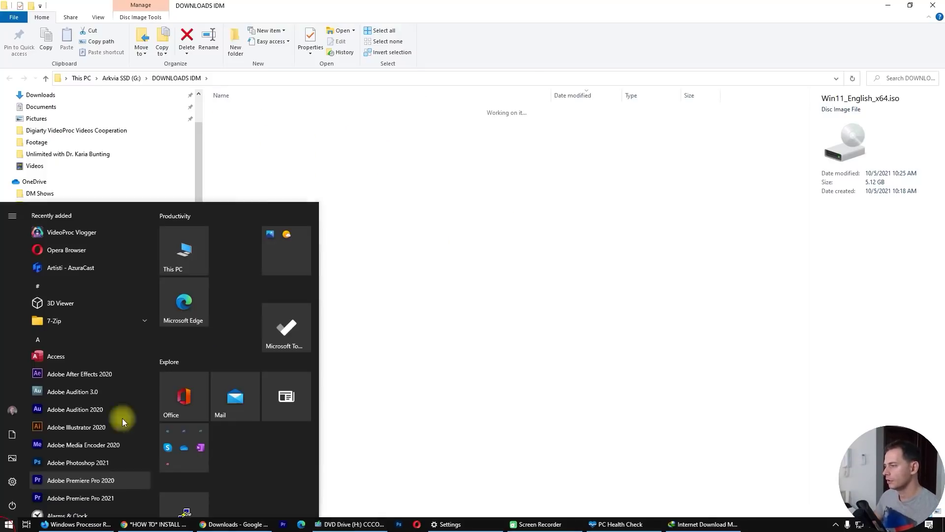
click(182, 261)
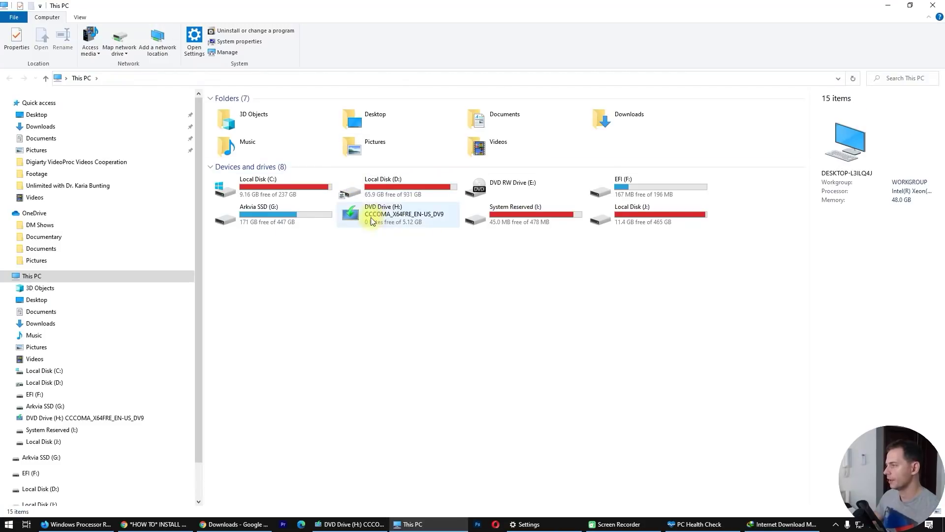
click(372, 221)
double_click(376, 213)
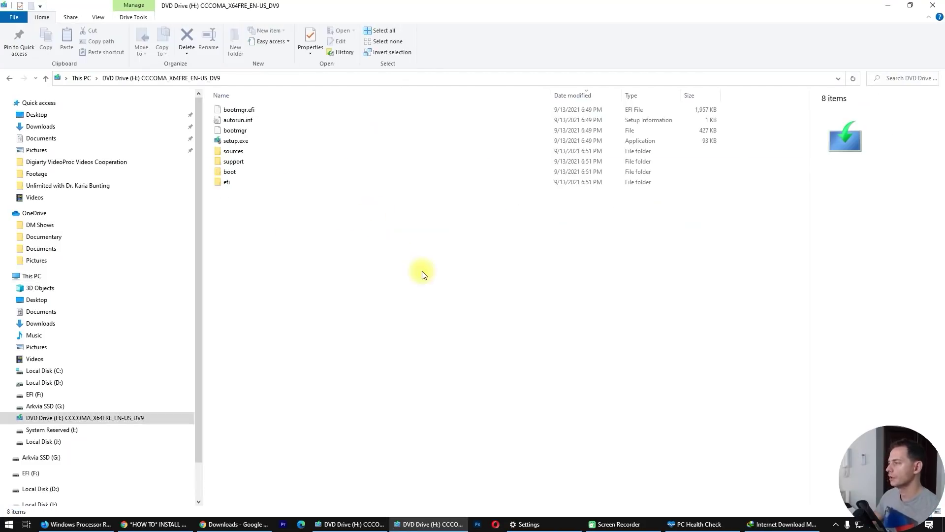
click(234, 141)
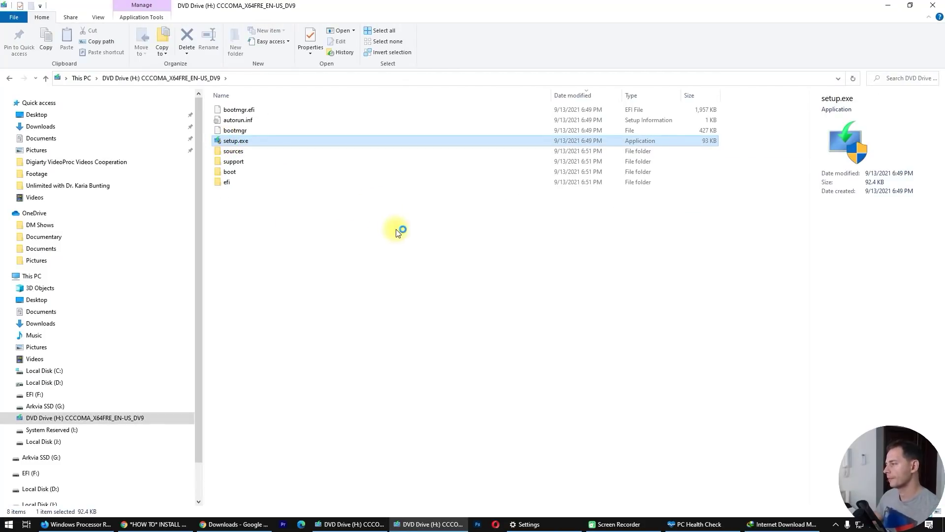
key(Return)
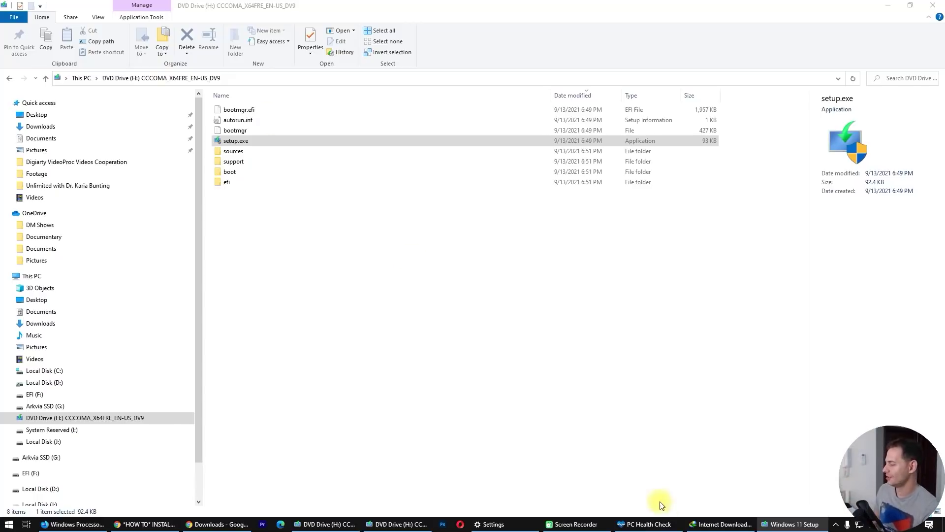
Advance Windows 11 Setup until it rejects the unsupported processor, then close it.
click(782, 525)
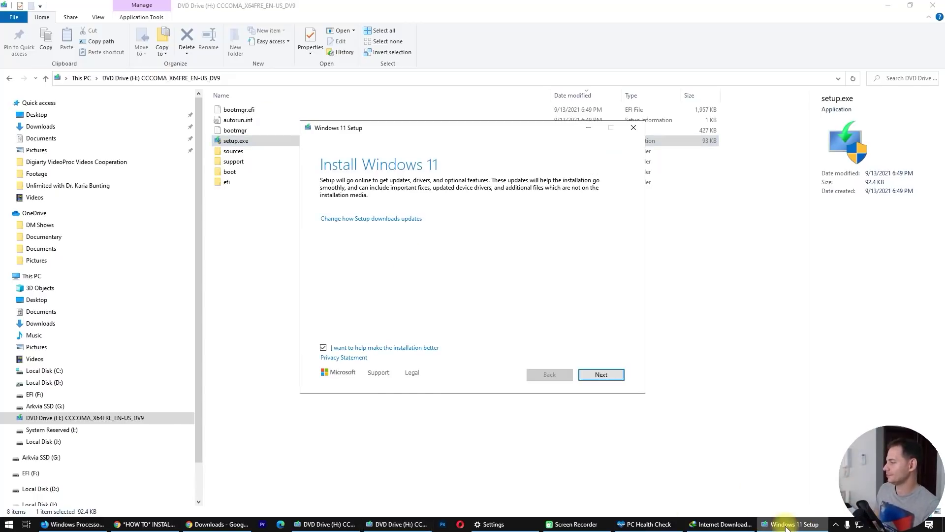
click(602, 374)
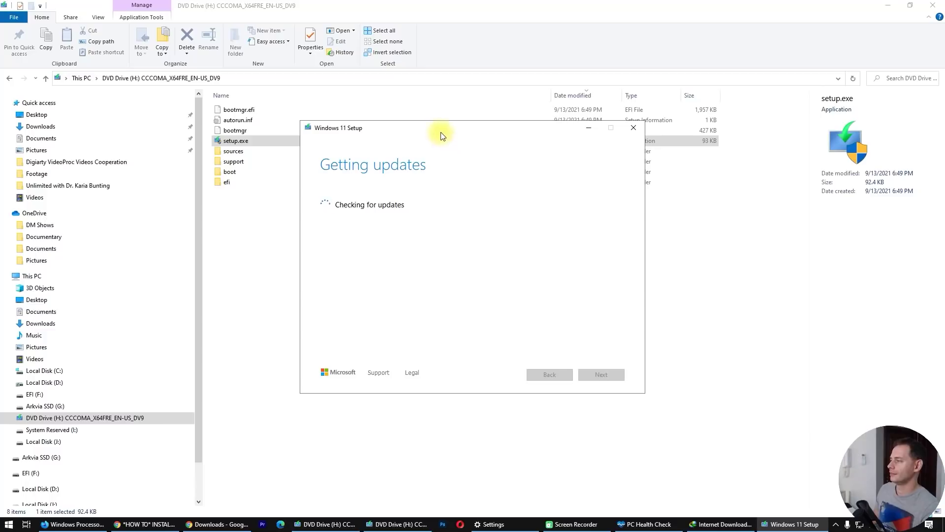
drag(441, 132, 388, 130)
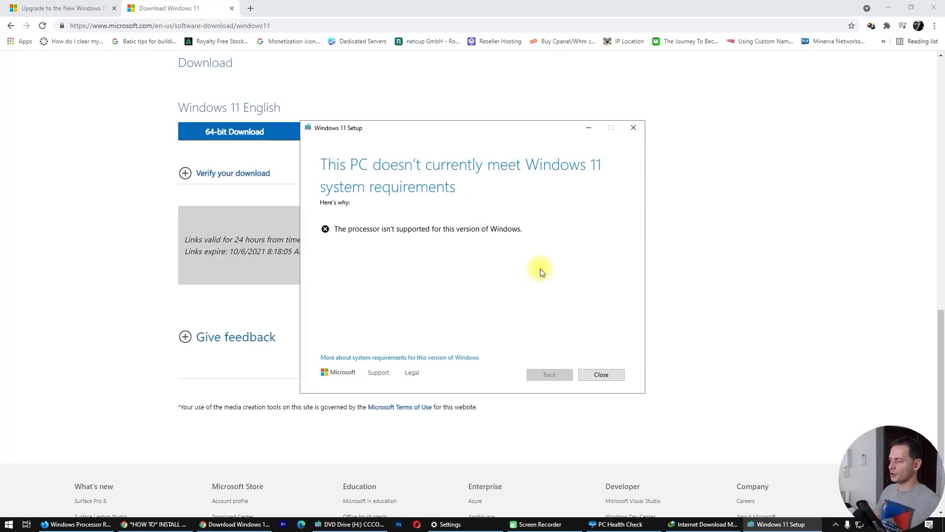
click(598, 374)
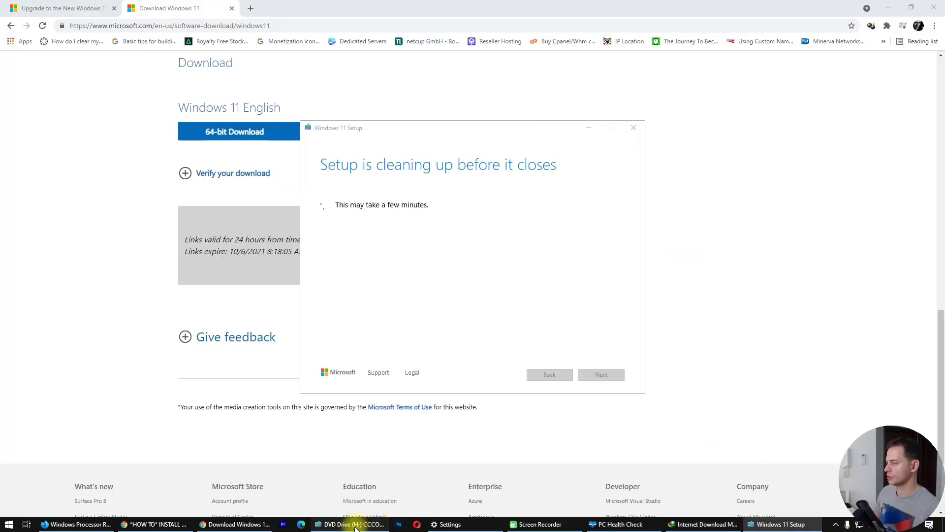
Open the sources folder on DVD Drive (H:) in a maximized window.
drag(483, 103, 450, 77)
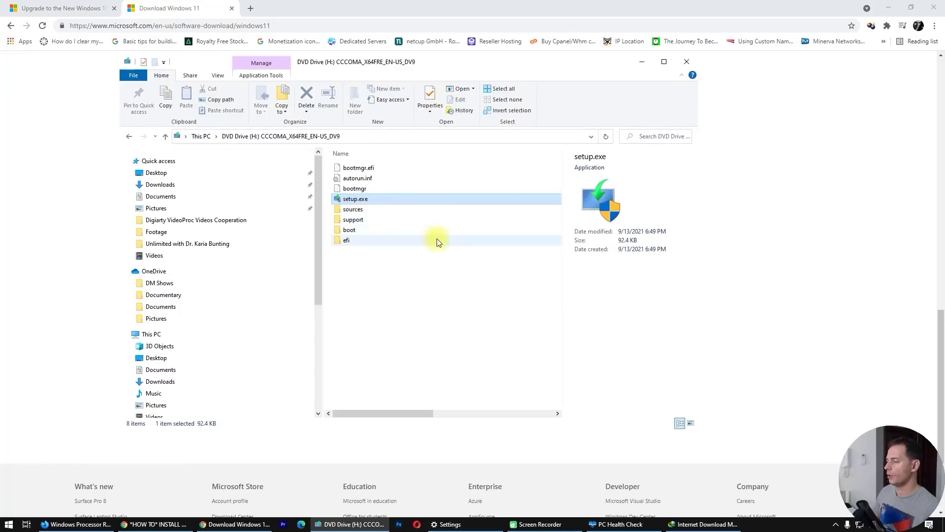
double_click(365, 211)
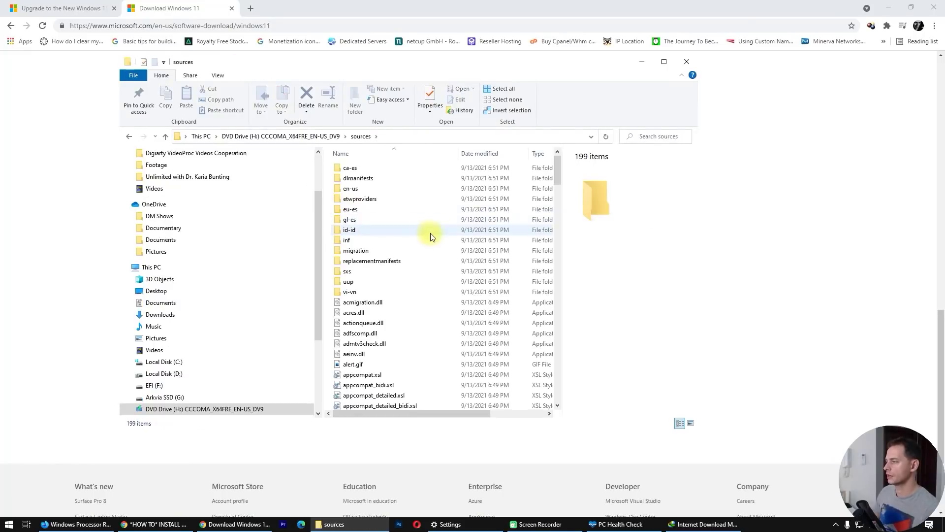
click(201, 136)
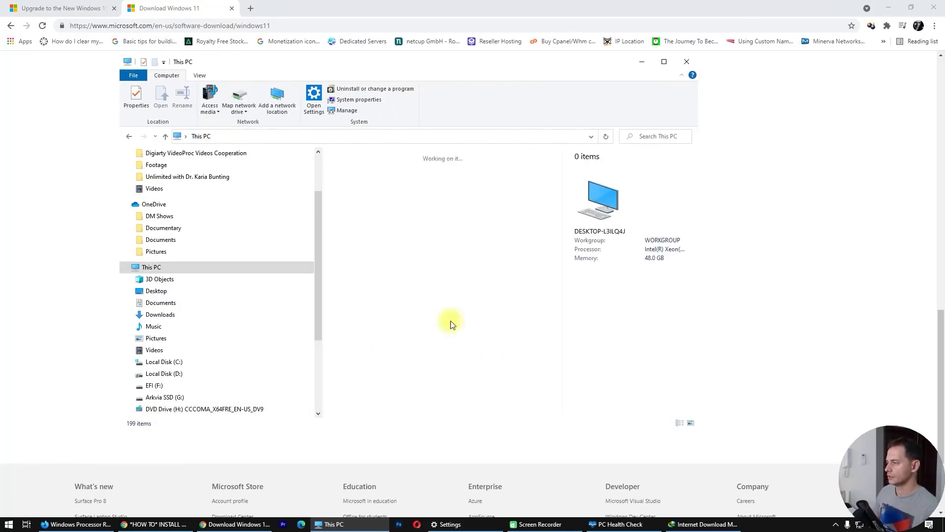
scroll(443, 357, down, 1)
double_click(379, 344)
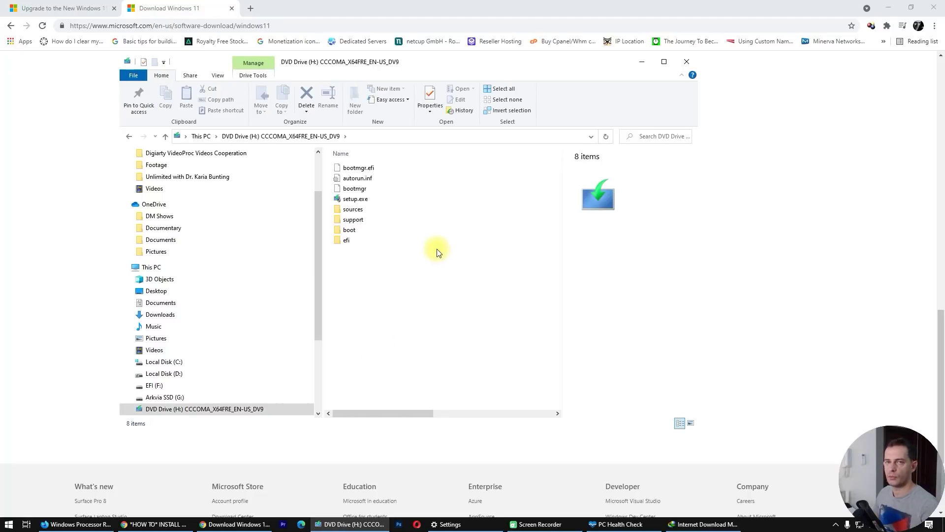
double_click(351, 209)
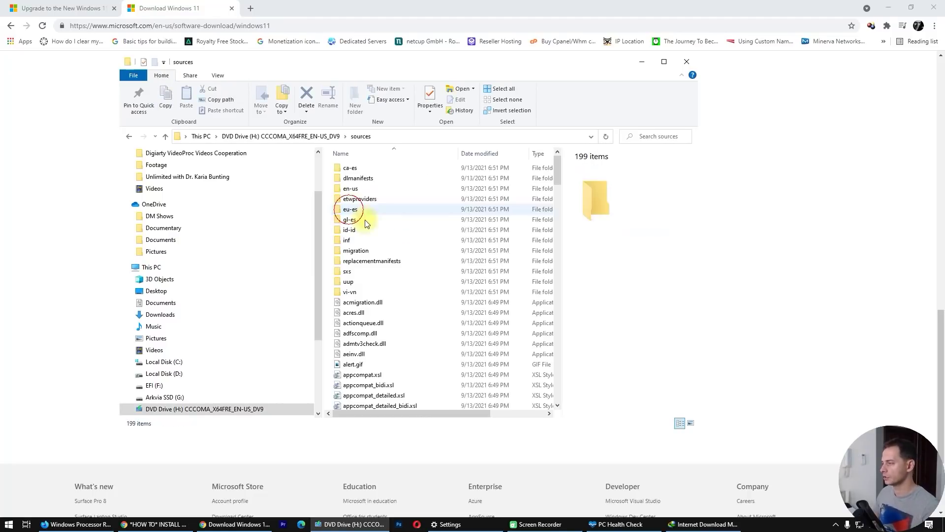
click(663, 62)
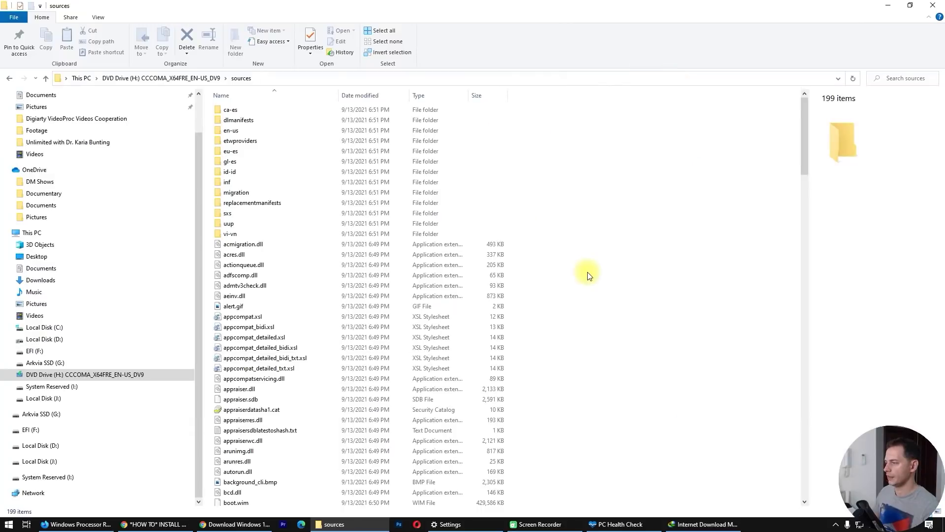
scroll(589, 274, down, 3)
scroll(586, 283, down, 5)
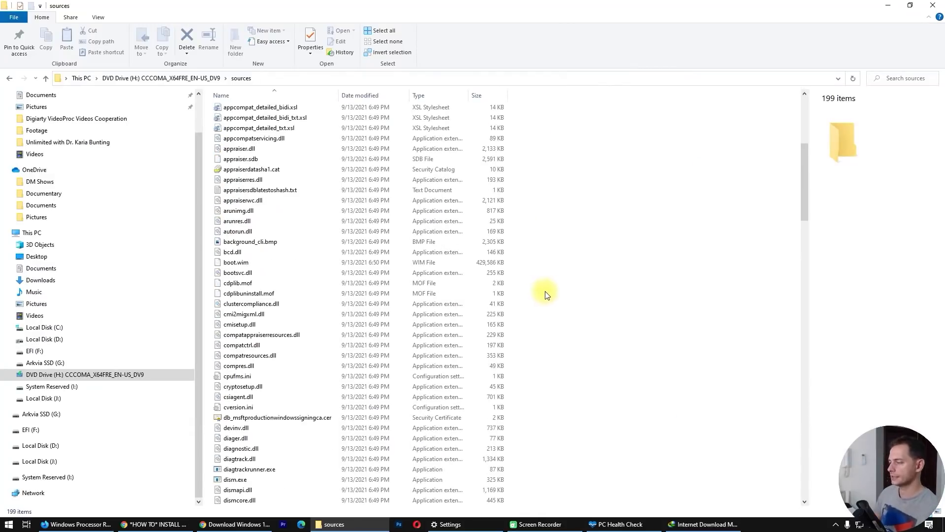
scroll(546, 291, down, 5)
scroll(513, 301, up, 12)
Choose Open with for appraiserres.dll and accept the system file warning.
click(256, 367)
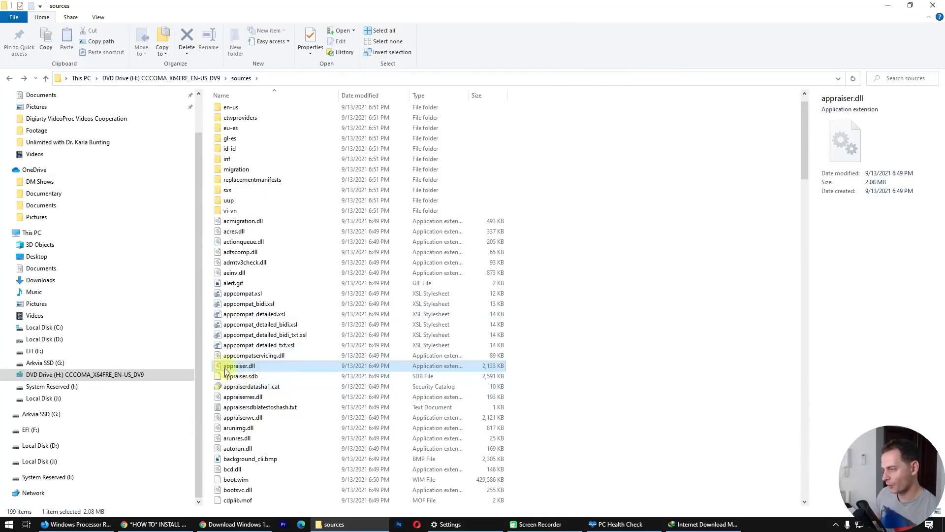
click(246, 398)
right_click(252, 399)
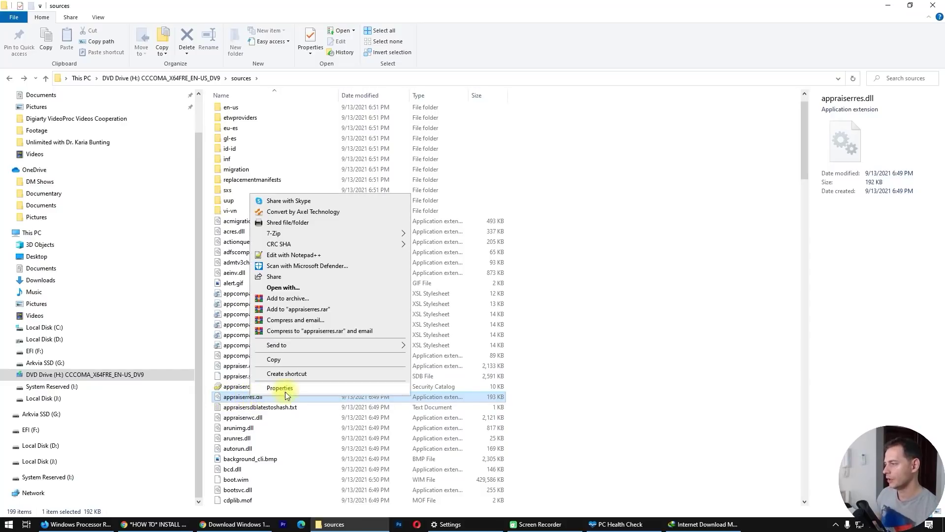
click(302, 289)
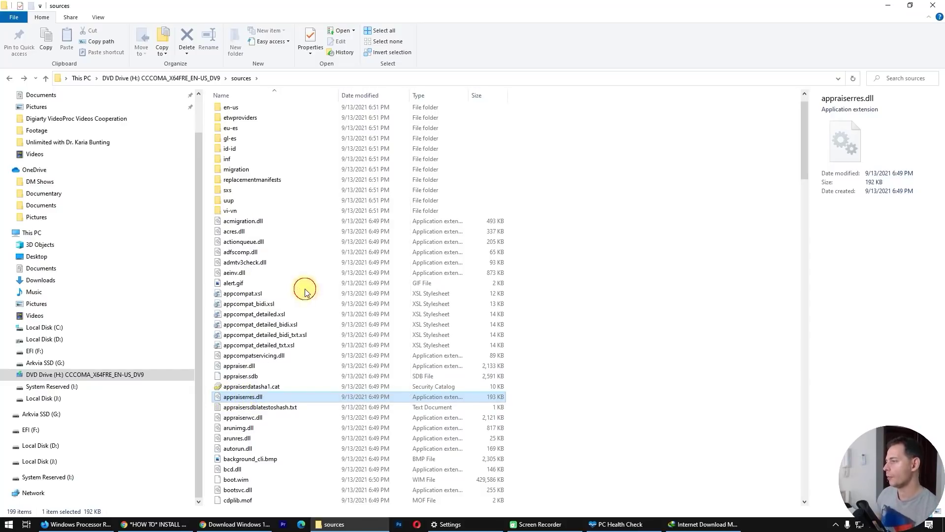
click(420, 224)
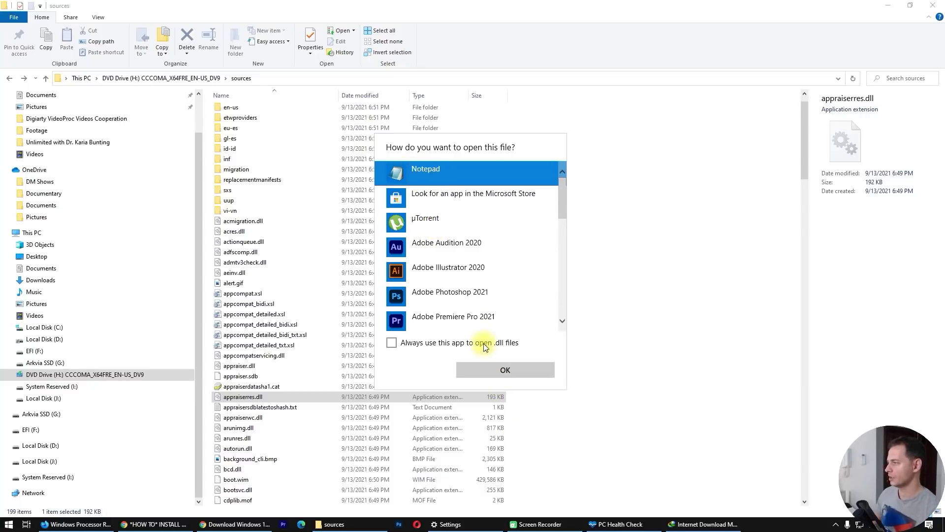
Open appraiserres.dll in Notepad and search it for 'TP'.
click(488, 365)
drag(302, 72, 315, 28)
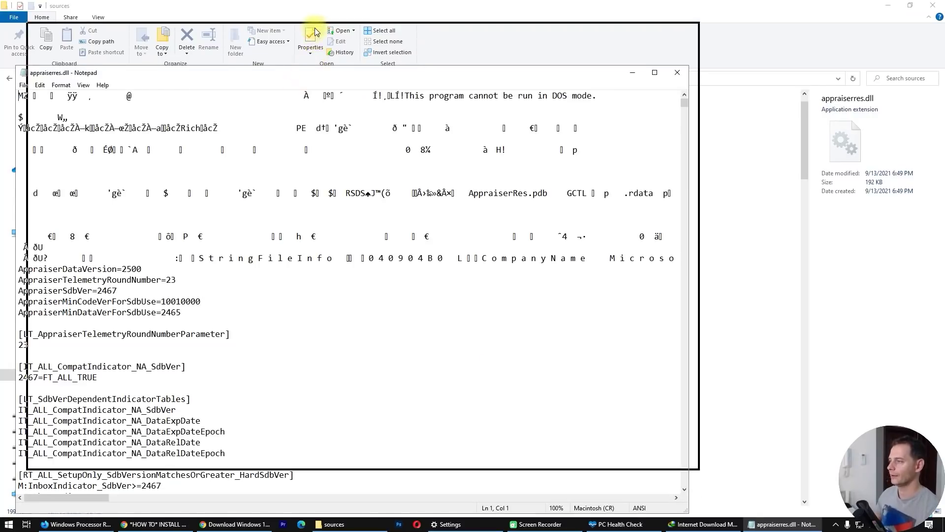
click(666, 29)
click(418, 363)
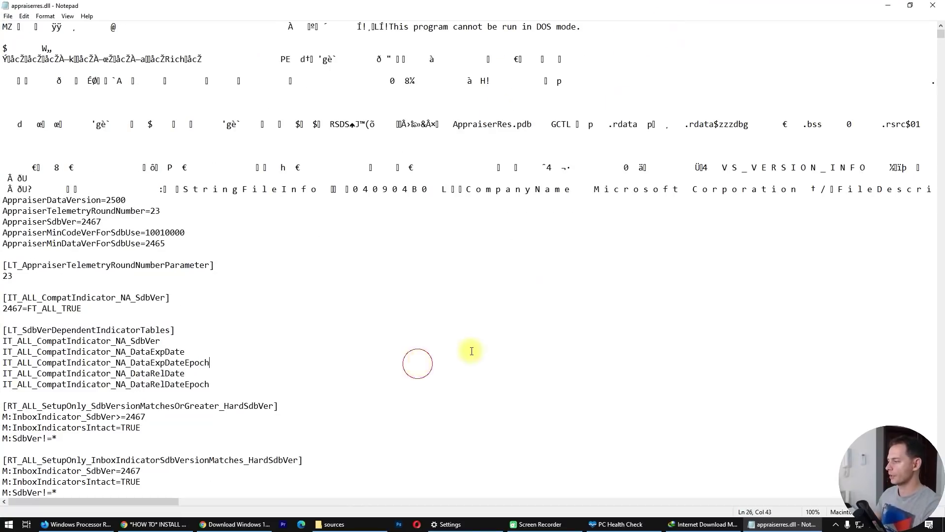
click(23, 16)
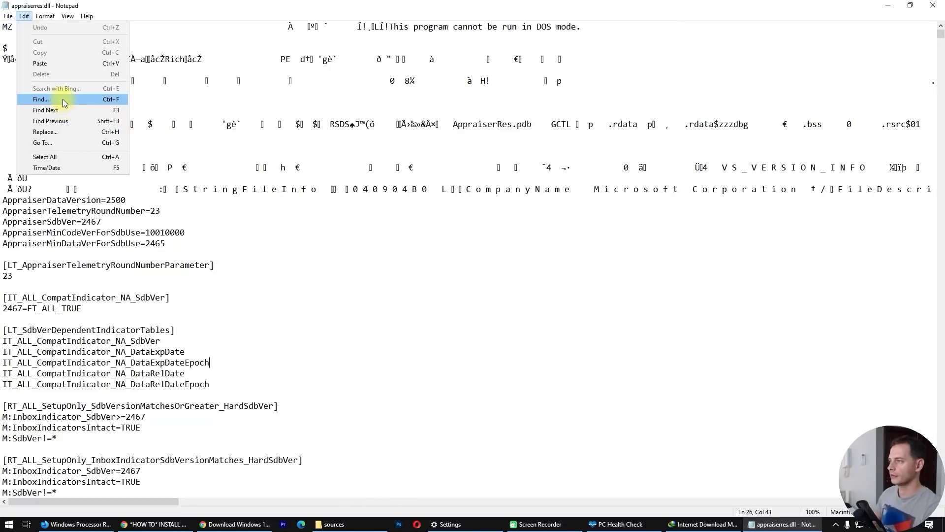
click(63, 99)
mouse_move(92, 89)
mouse_down()
mouse_move(609, 244)
mouse_move(443, 272)
mouse_up()
click(622, 260)
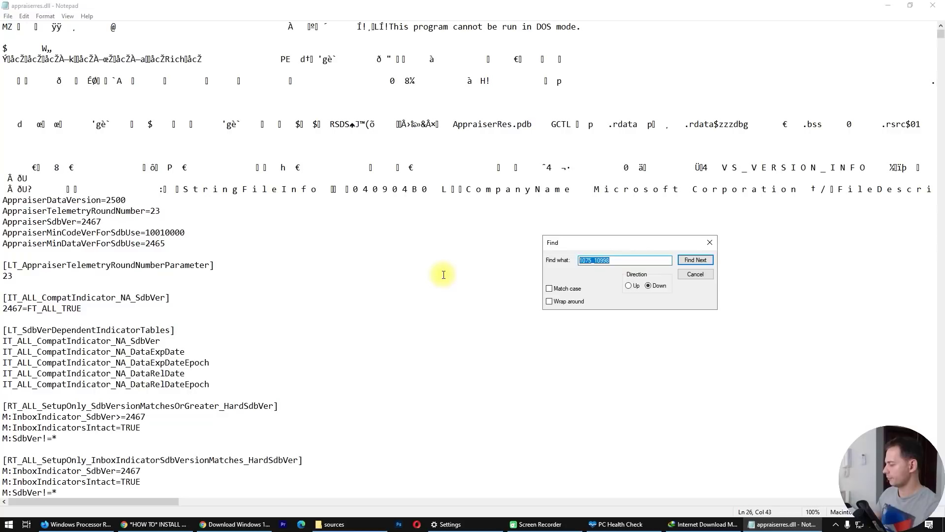
key(BackSpace)
text(TPM)
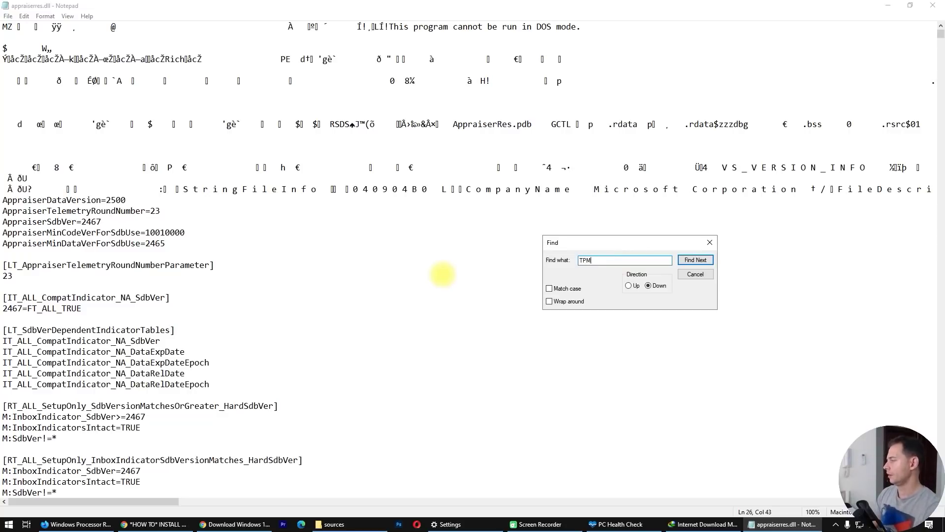
key(Return)
Delete the FT_ALL_AssetTypesForTpmVersion block and its leftover blank line.
scroll(291, 296, down, 4)
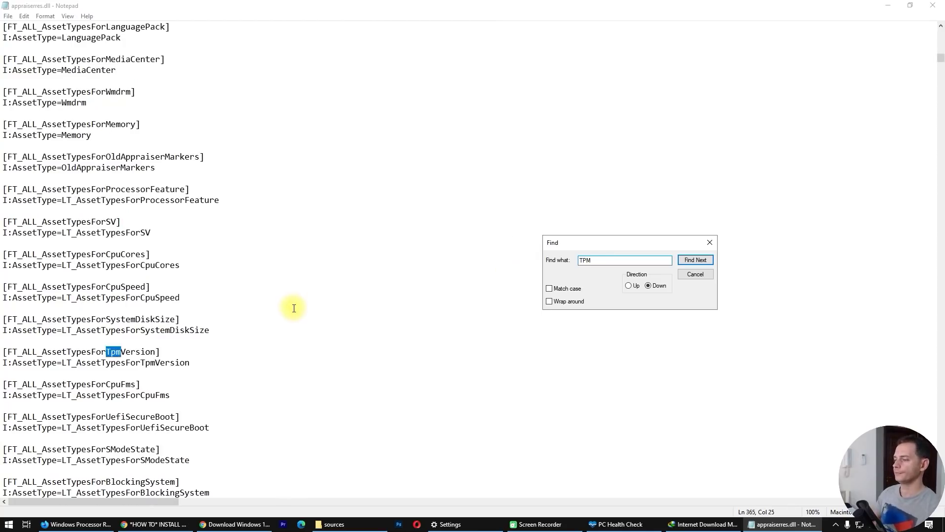
scroll(333, 306, down, 2)
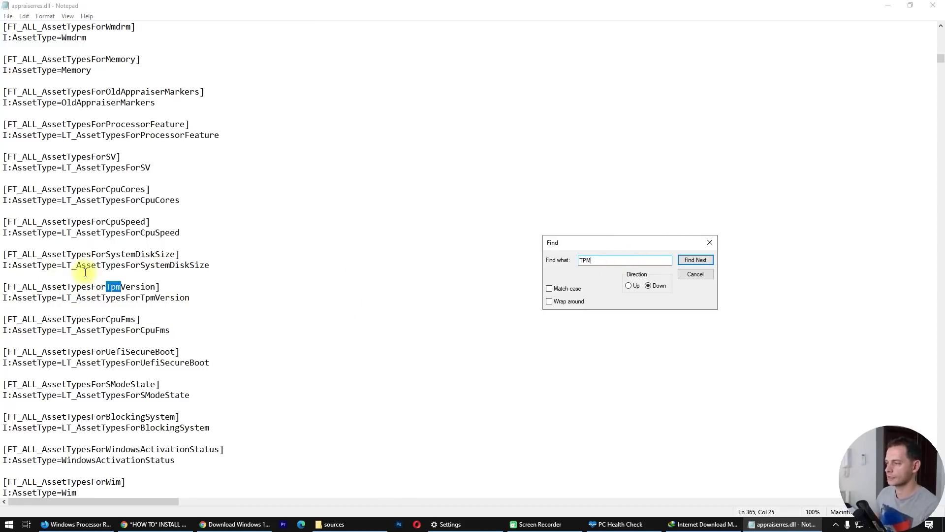
drag(3, 286, 215, 300)
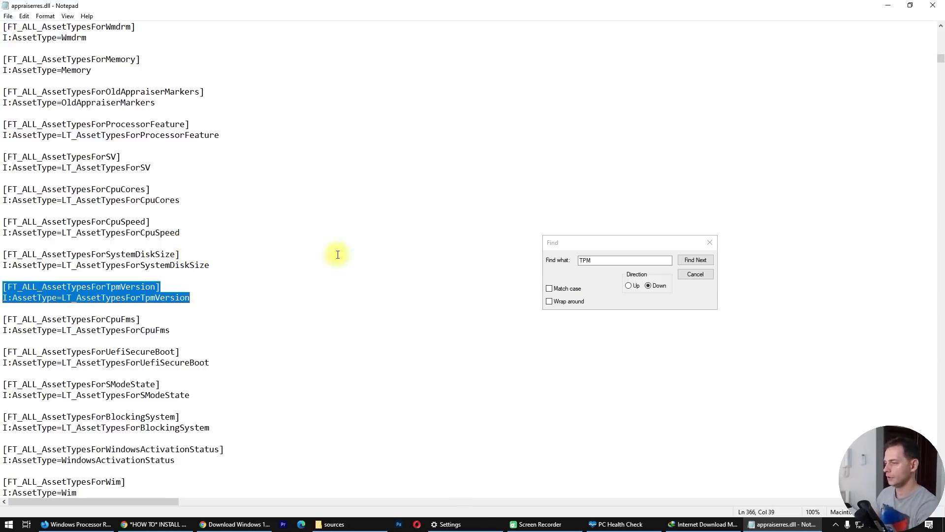
key(Delete)
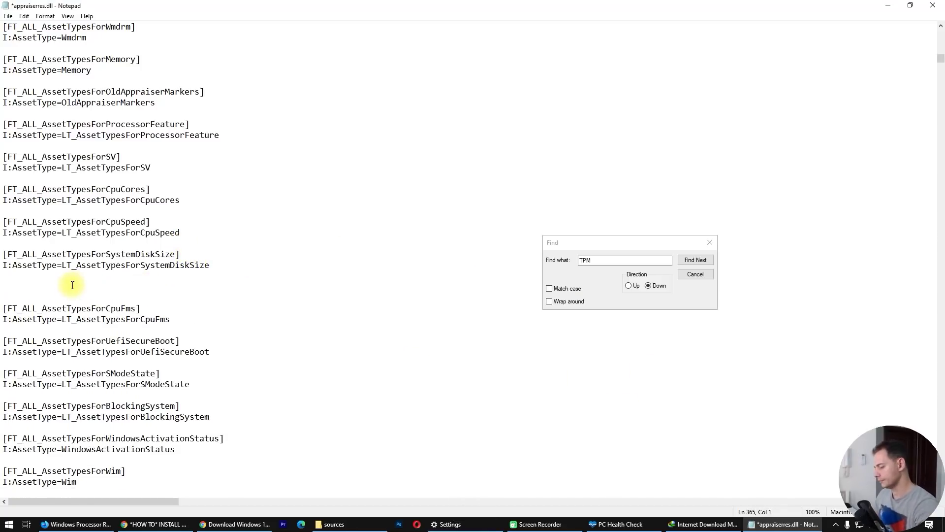
key(BackSpace)
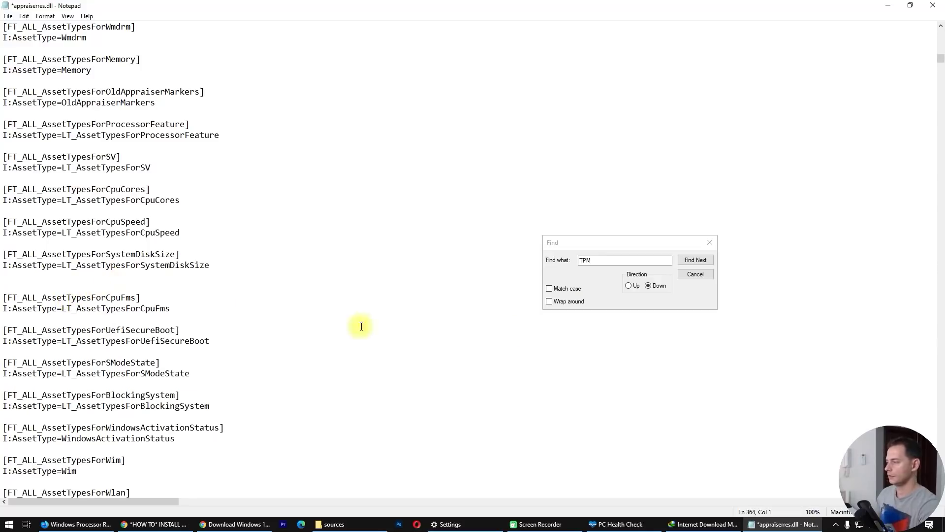
Delete the SubBucket_124 TPM block and its leftover empty line.
click(696, 260)
scroll(195, 359, down, 4)
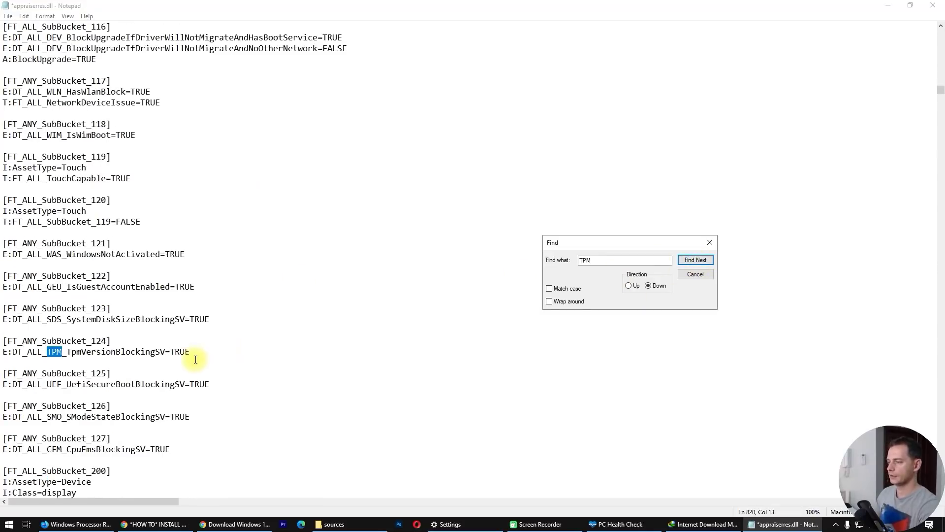
drag(210, 351, 20, 342)
key(Delete)
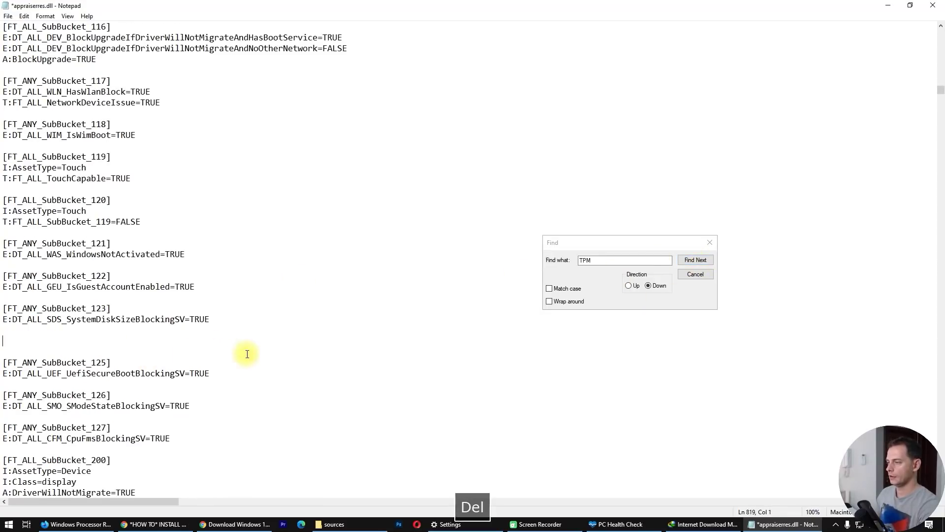
key(BackSpace)
key(BackSpace)
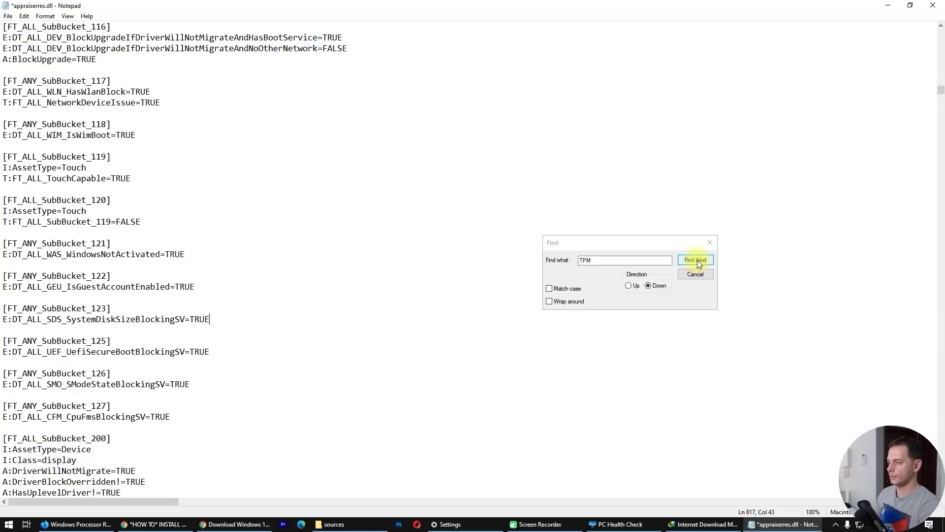
click(696, 260)
Delete the BlockedByTpmVersion block and its leftover empty line.
scroll(192, 354, down, 4)
drag(199, 363, 3, 352)
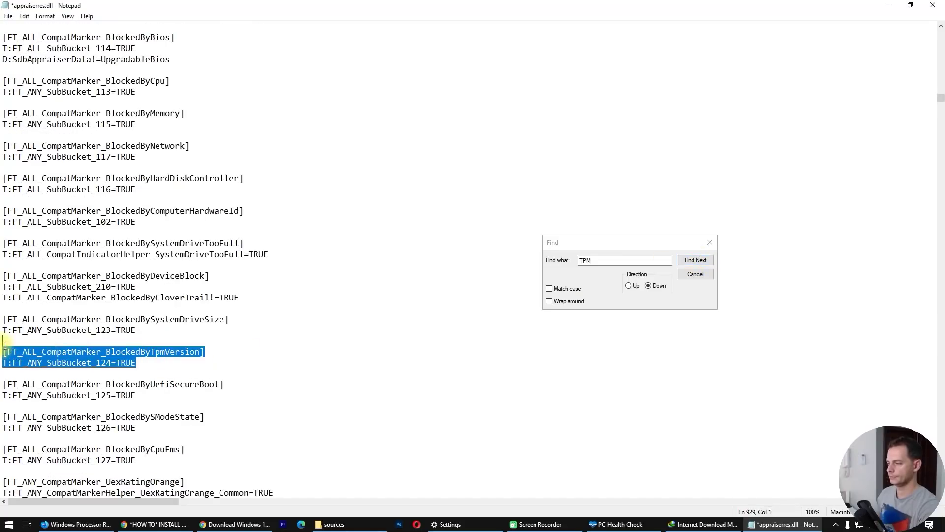
key(Delete)
key(BackSpace)
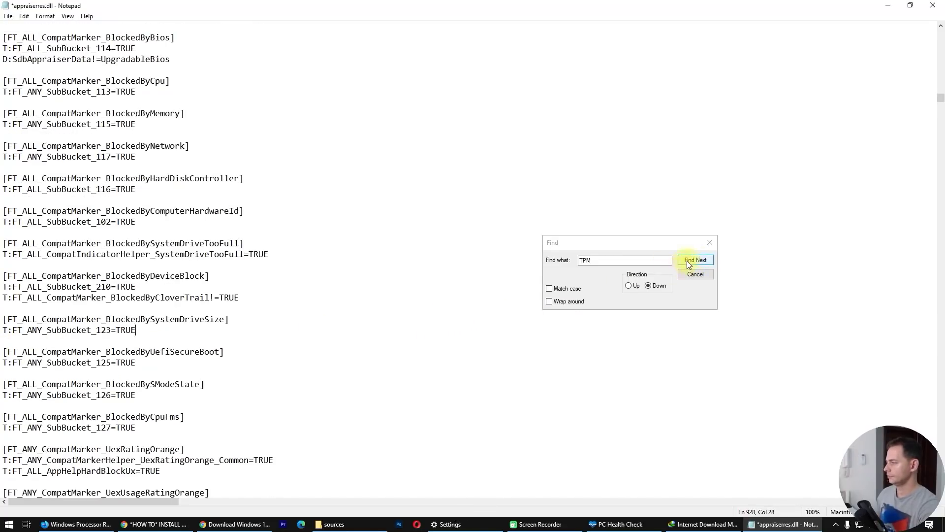
Find the LT_AssetTypesForTpmVersion block via the TPM search and delete it.
click(687, 261)
scroll(253, 298, down, 3)
scroll(162, 323, down, 5)
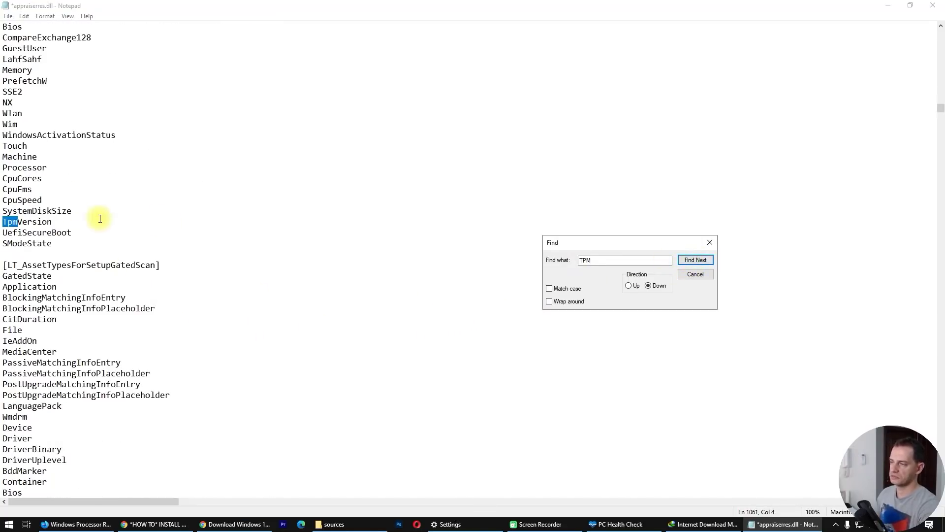
click(2, 232)
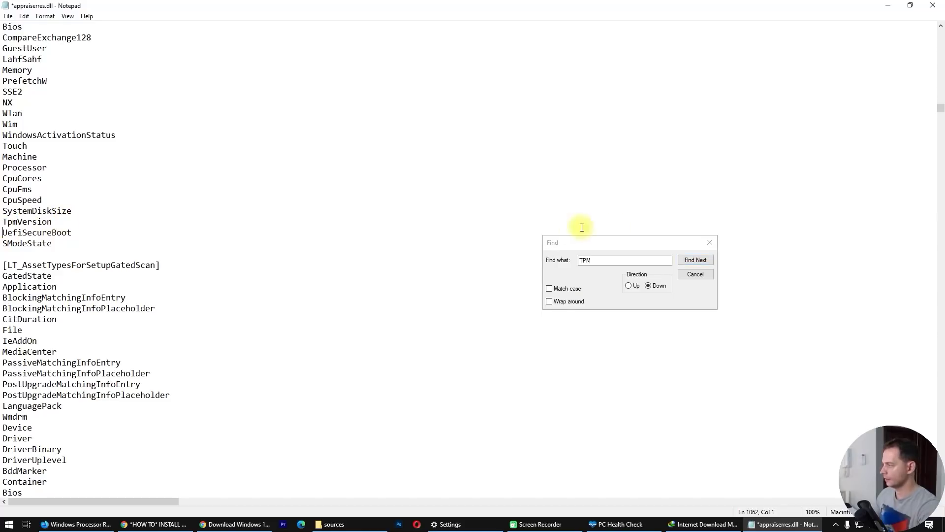
click(693, 262)
click(693, 263)
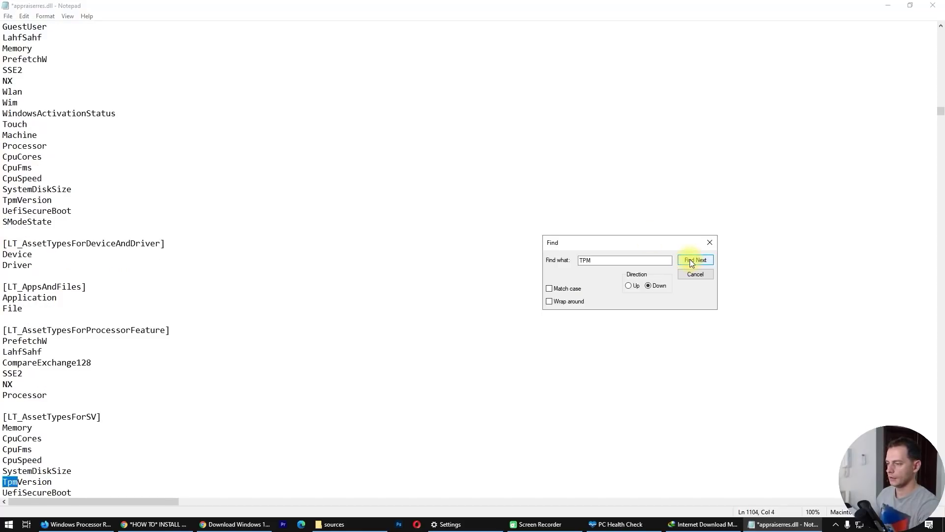
click(693, 262)
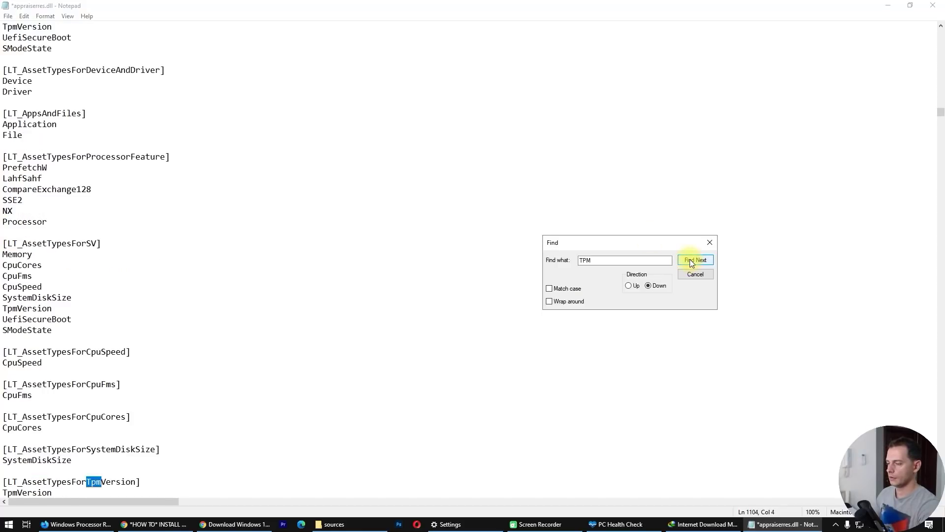
scroll(142, 383, down, 3)
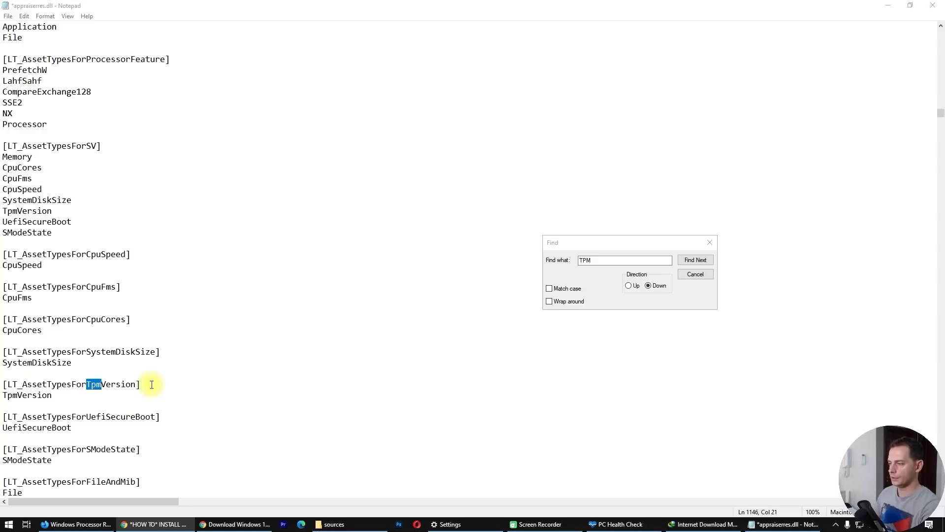
drag(142, 384, 3, 385)
click(65, 399)
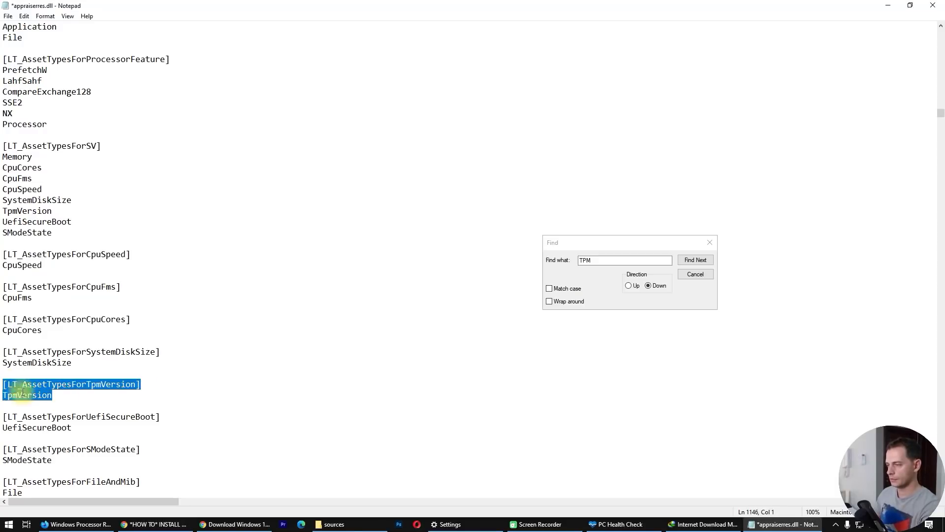
key(Delete)
key(Delete)
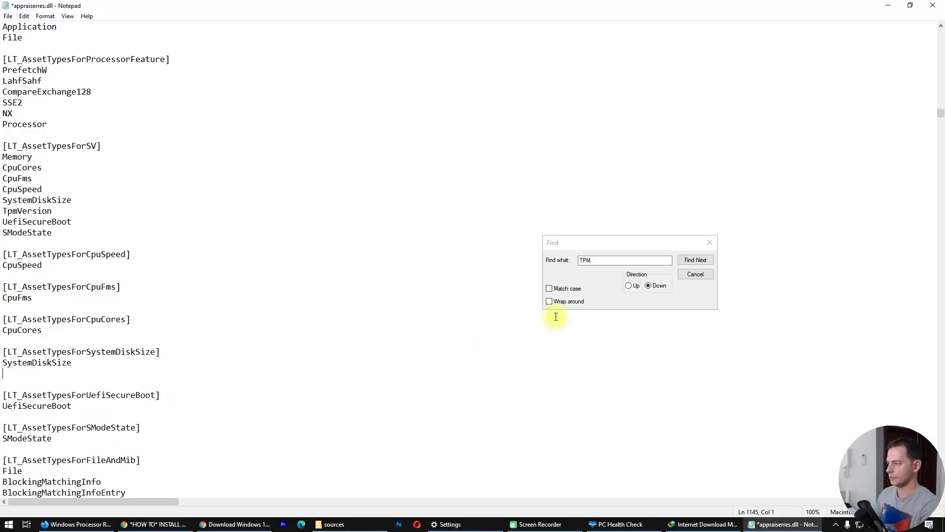
Delete the TPM=FT_ALL_AssetTypesForTpmVersion abbreviation line.
click(701, 261)
scroll(391, 308, down, 5)
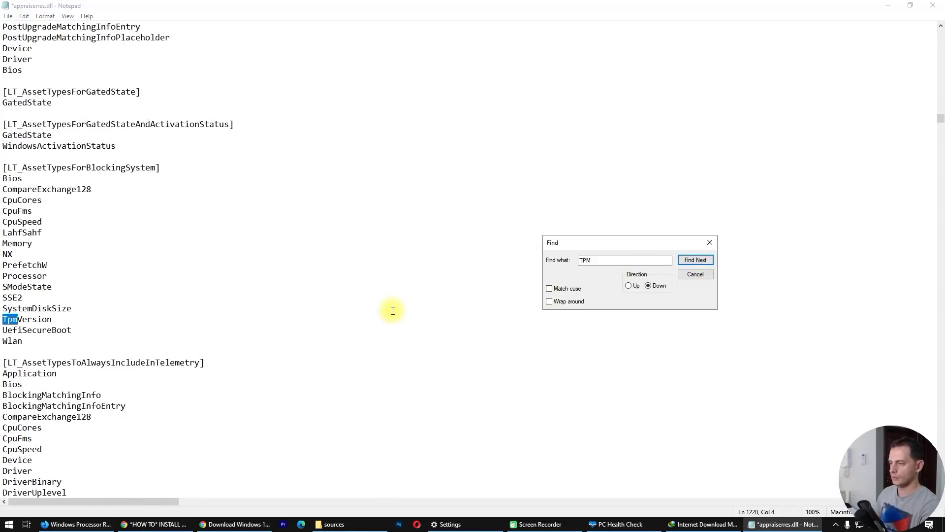
click(693, 262)
click(693, 261)
scroll(317, 342, down, 2)
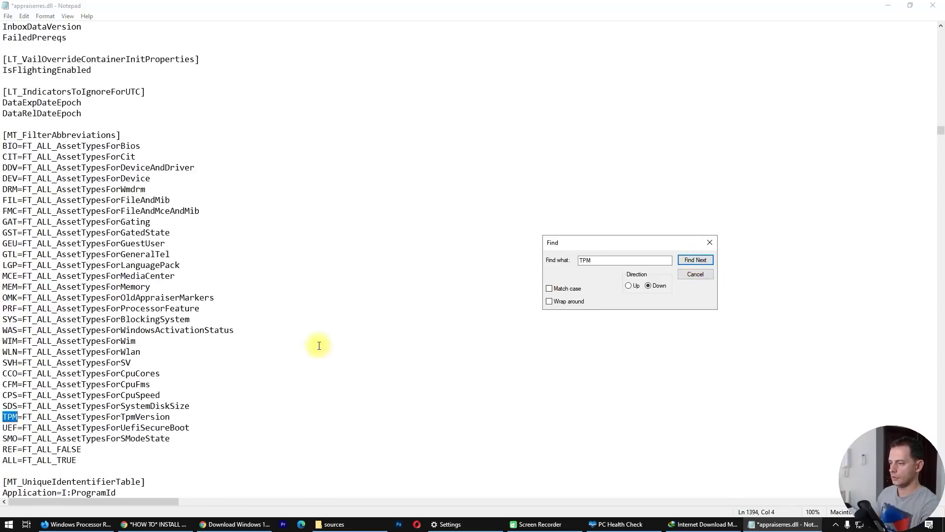
scroll(317, 341, down, 2)
click(8, 351)
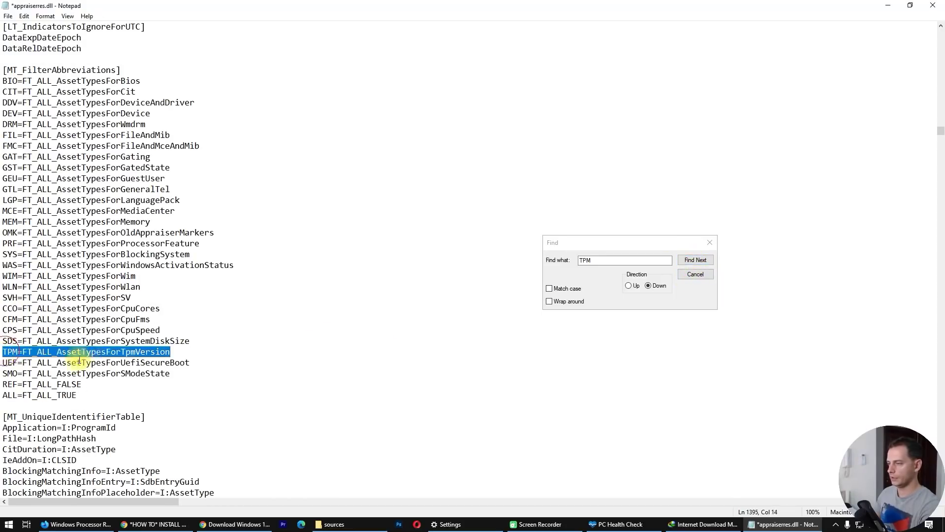
drag(5, 351, 190, 353)
key(Delete)
key(BackSpace)
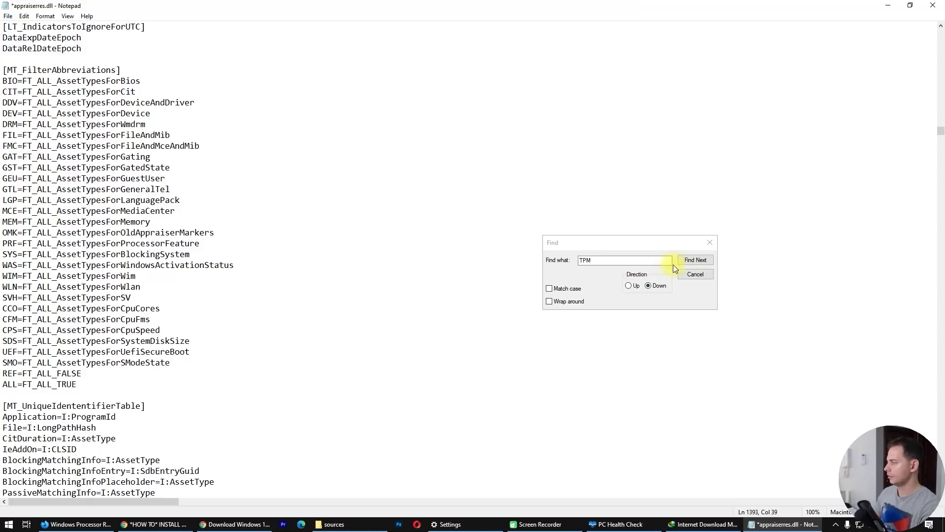
Delete the TpmVersion=I:AssetType and TpmVersionBlockingSVSetup lines.
click(695, 260)
scroll(184, 377, down, 3)
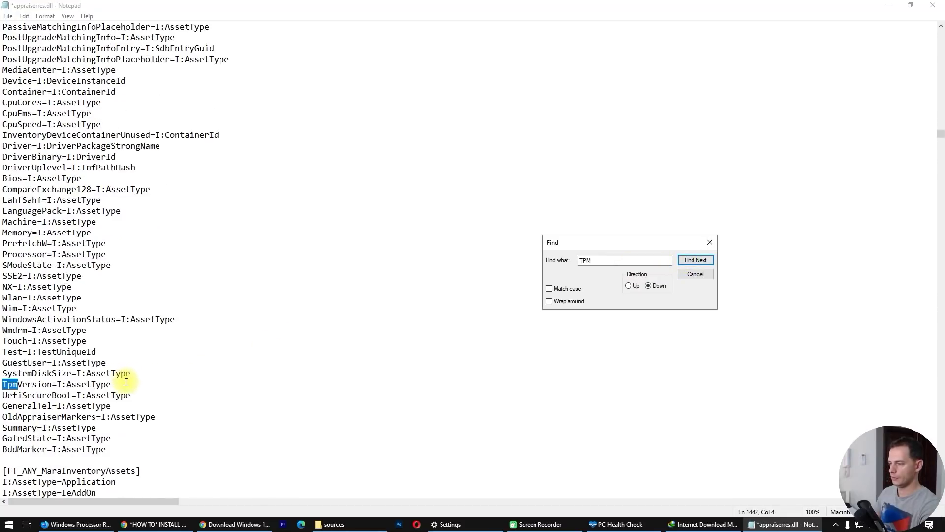
drag(125, 384, 2, 384)
key(Delete)
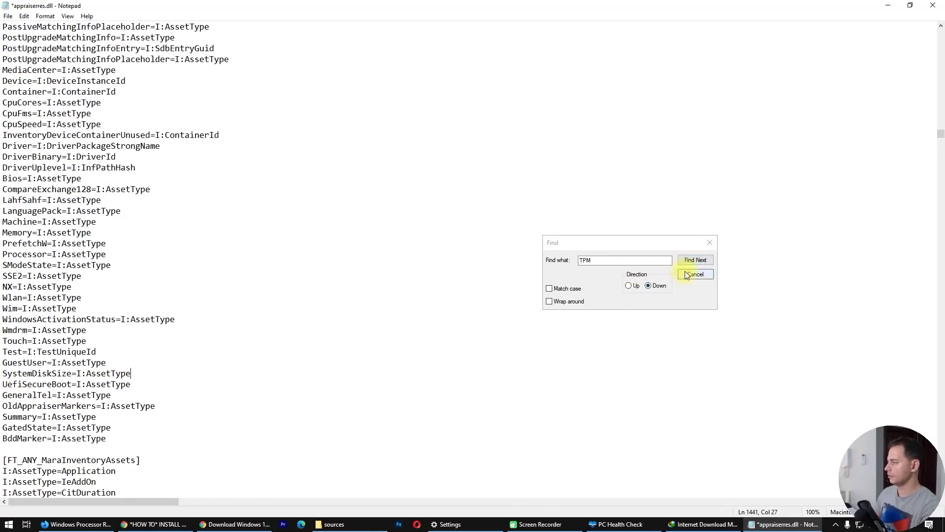
click(690, 260)
scroll(226, 481, down, 1)
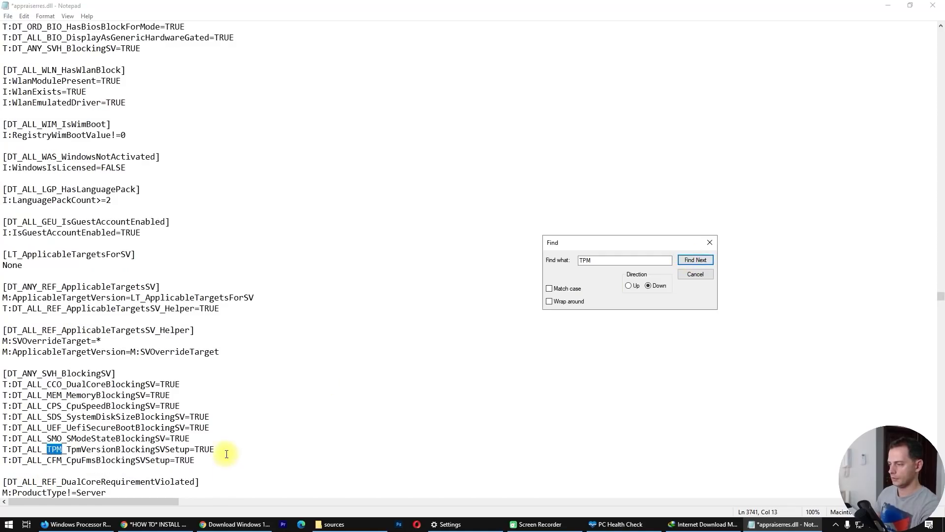
drag(217, 449, 4, 449)
key(Delete)
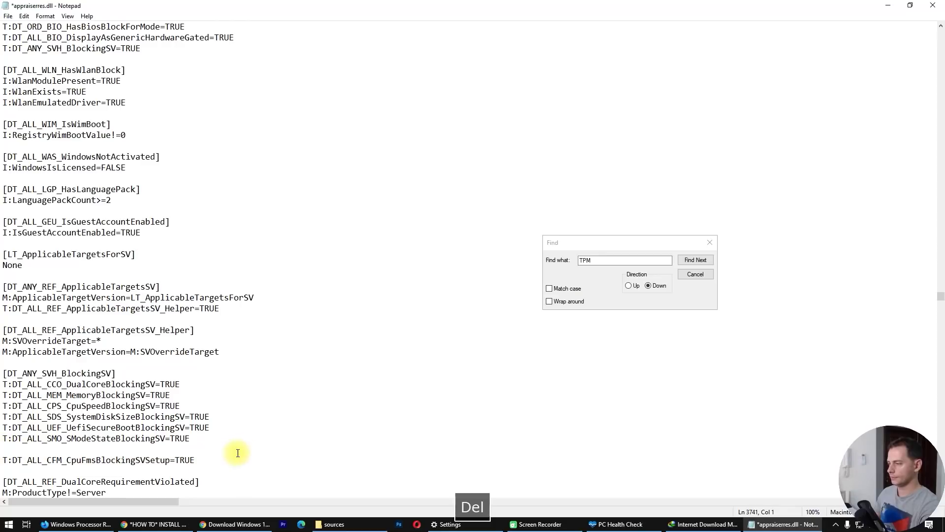
key(Delete)
Remove the LT_TpmInvalidStates section header.
click(706, 262)
scroll(392, 361, down, 3)
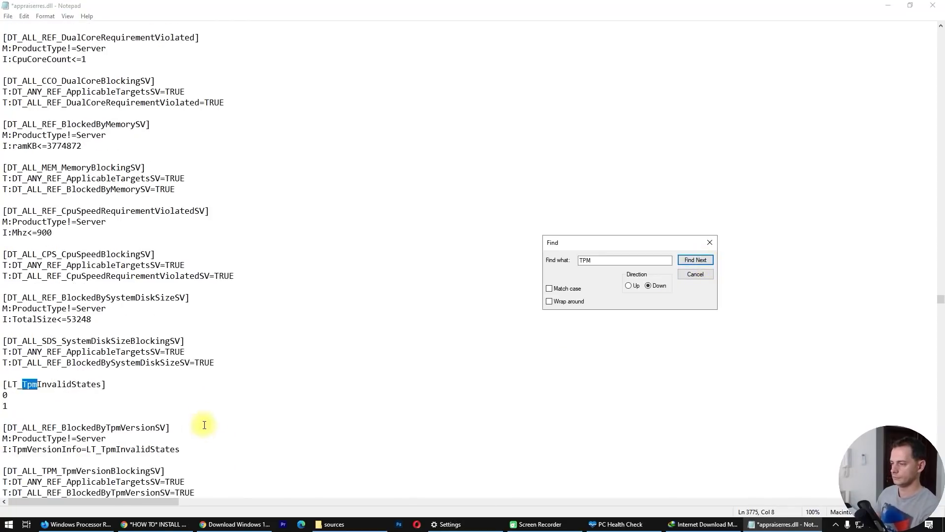
scroll(202, 427, down, 1)
click(36, 370)
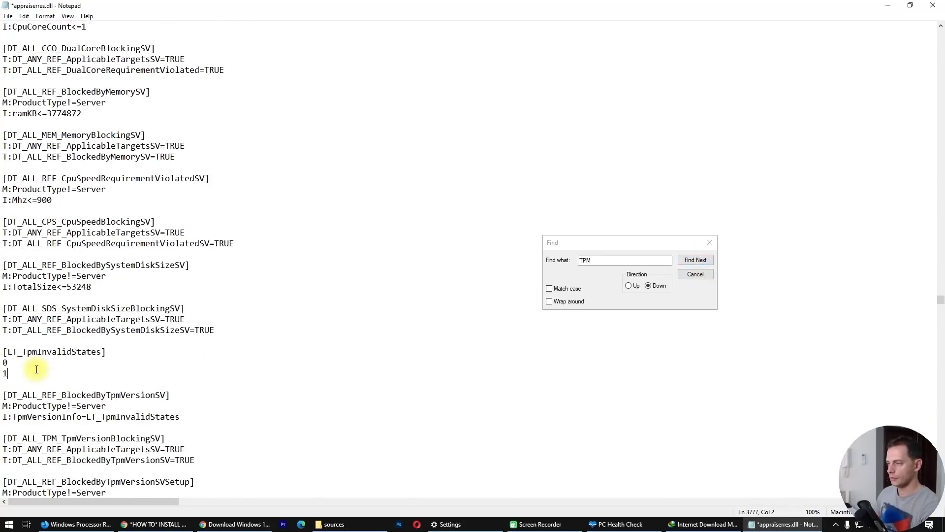
click(119, 352)
key(shift+Home)
key(Delete)
key(Delete)
Delete the BlockedByTpmVersionSV header with its leftover TPM value and rule lines.
click(694, 261)
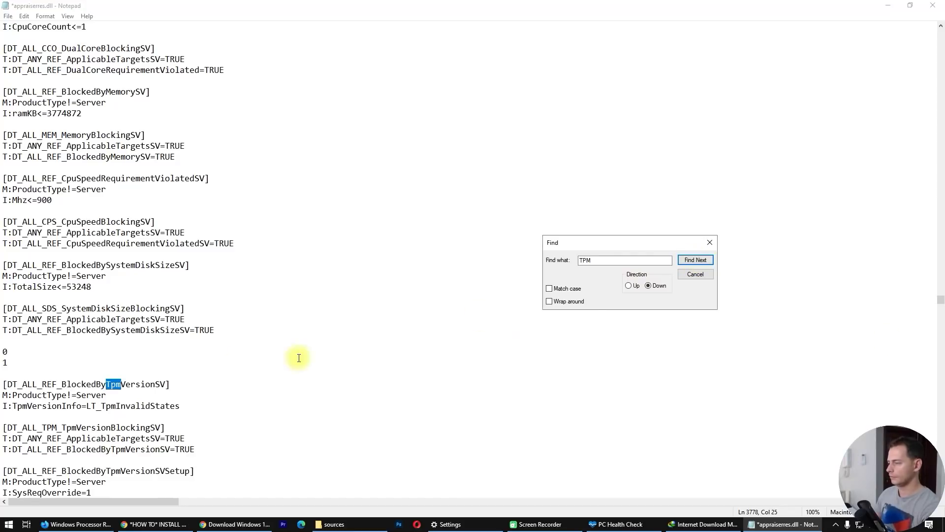
click(155, 524)
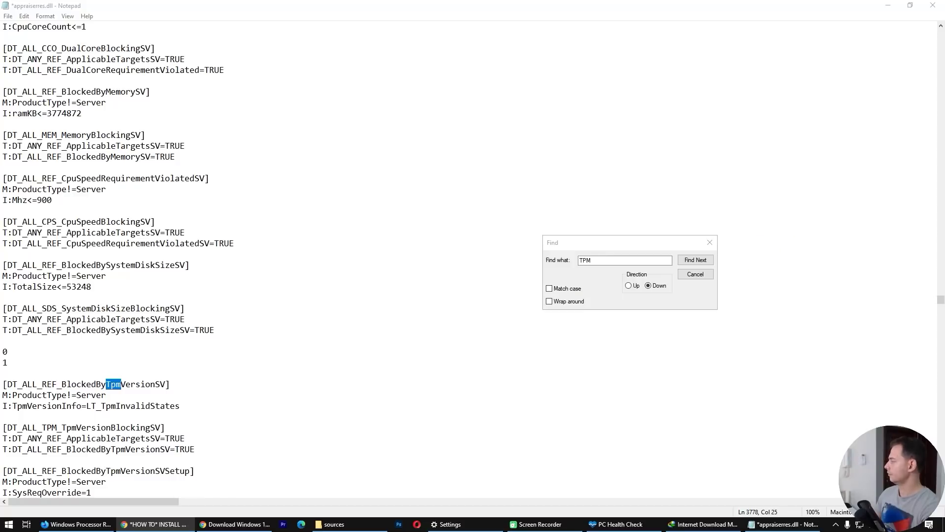
drag(176, 386, 192, 375)
key(Delete)
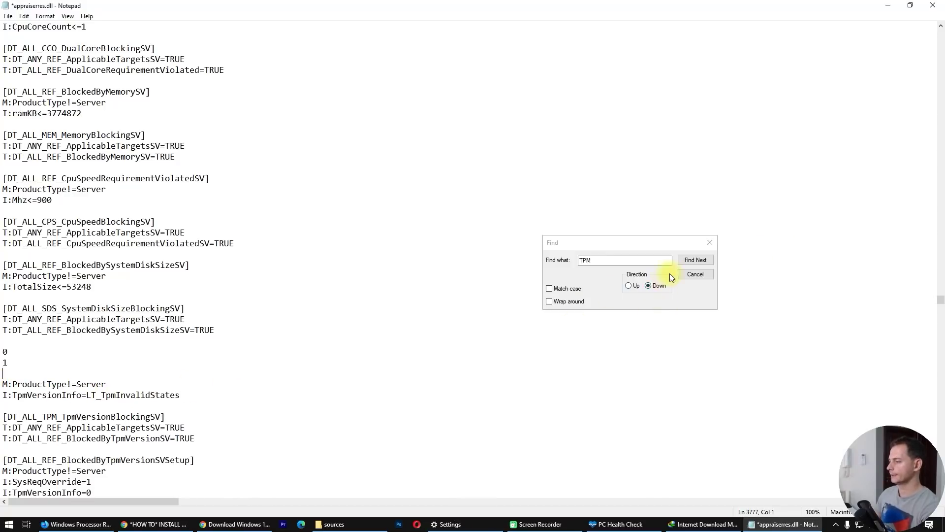
drag(202, 395, 20, 354)
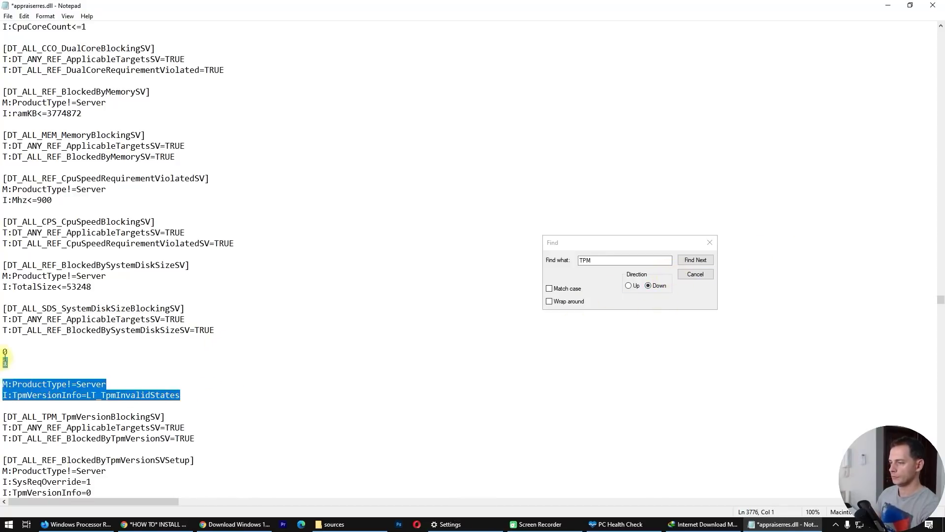
key(Delete)
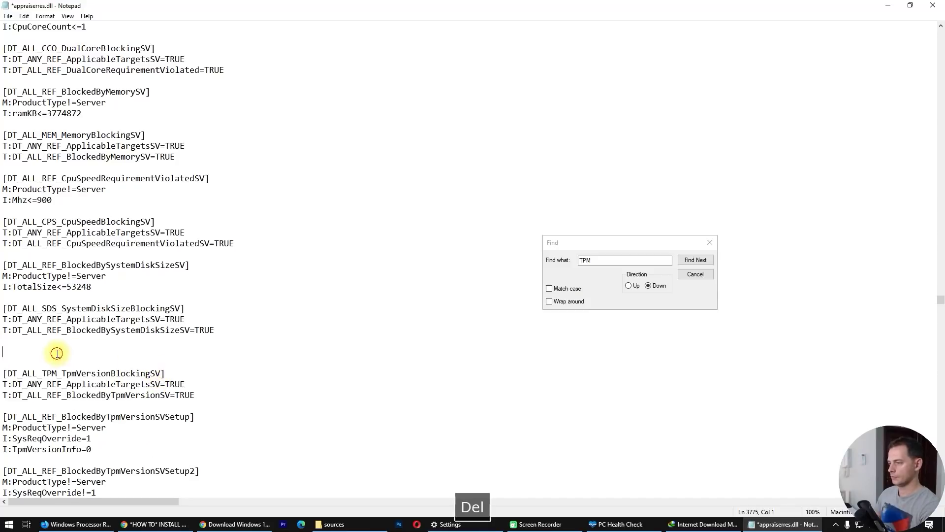
key(BackSpace)
Delete everything from the TpmVersionBlockingSV header through the last TPM setup section.
click(695, 259)
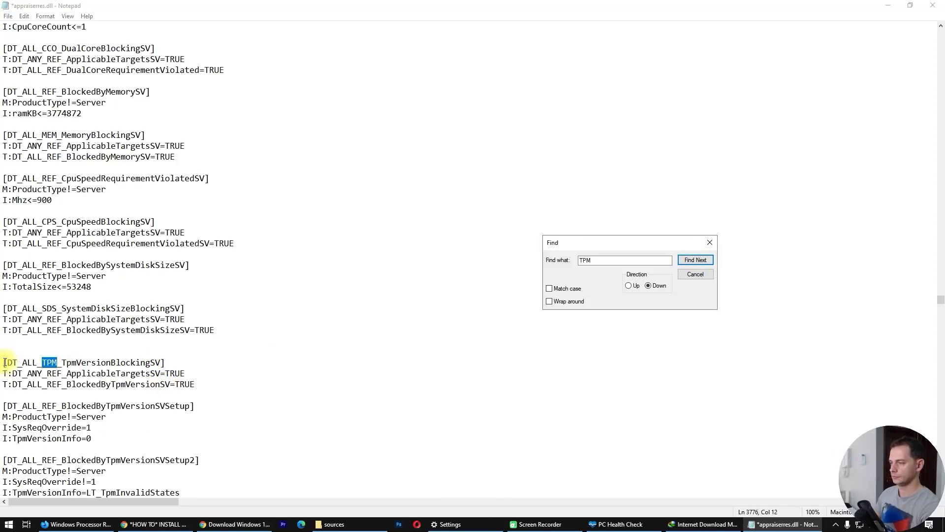
drag(4, 363, 223, 364)
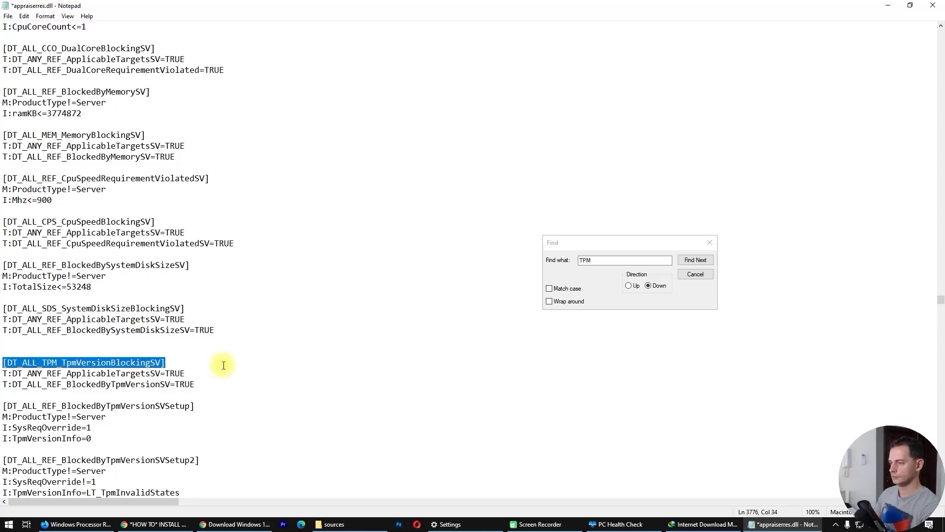
mouse_move(224, 365)
mouse_down()
mouse_move(234, 389)
mouse_move(231, 434)
mouse_up()
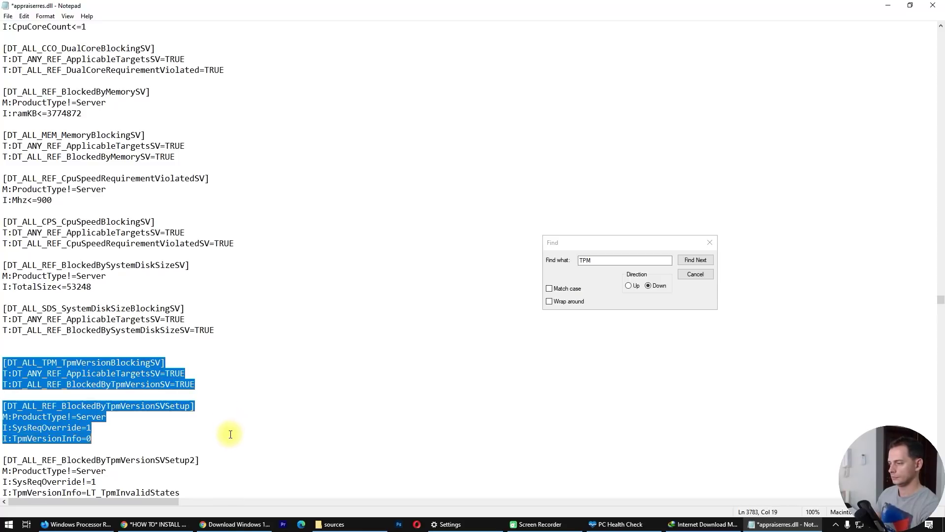
scroll(260, 426, down, 1)
scroll(259, 426, down, 2)
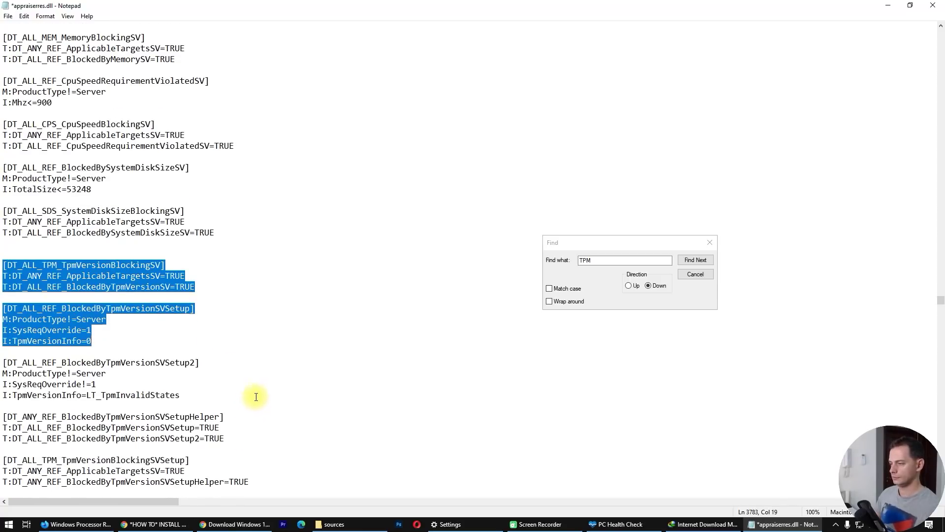
scroll(272, 395, down, 1)
scroll(274, 396, down, 1)
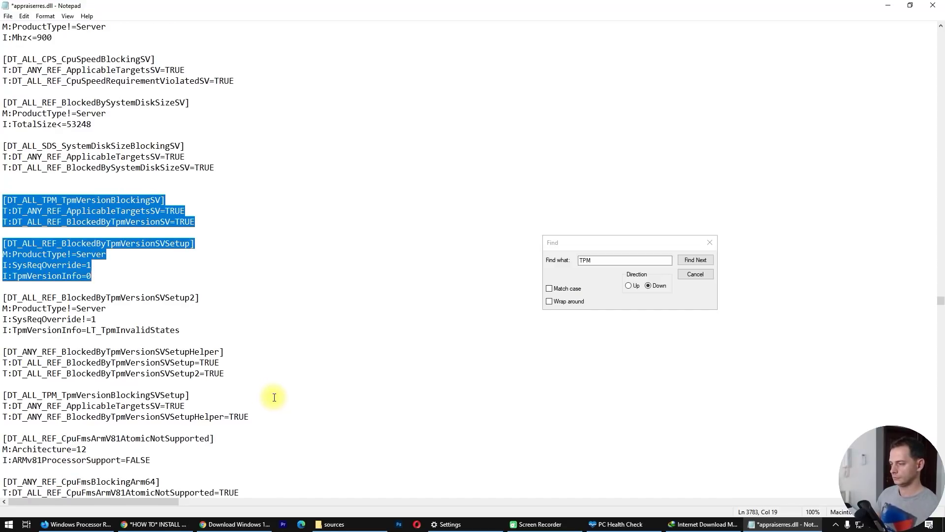
shift+click(261, 421)
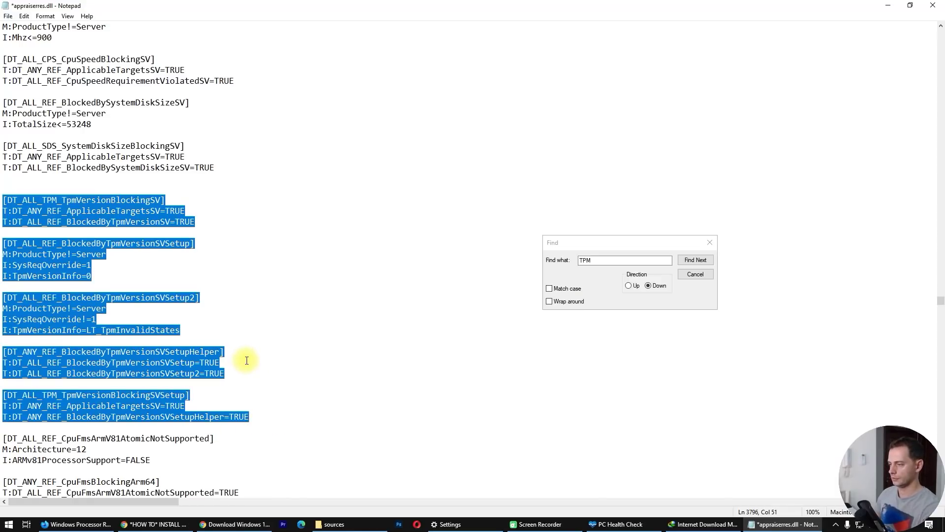
key(Delete)
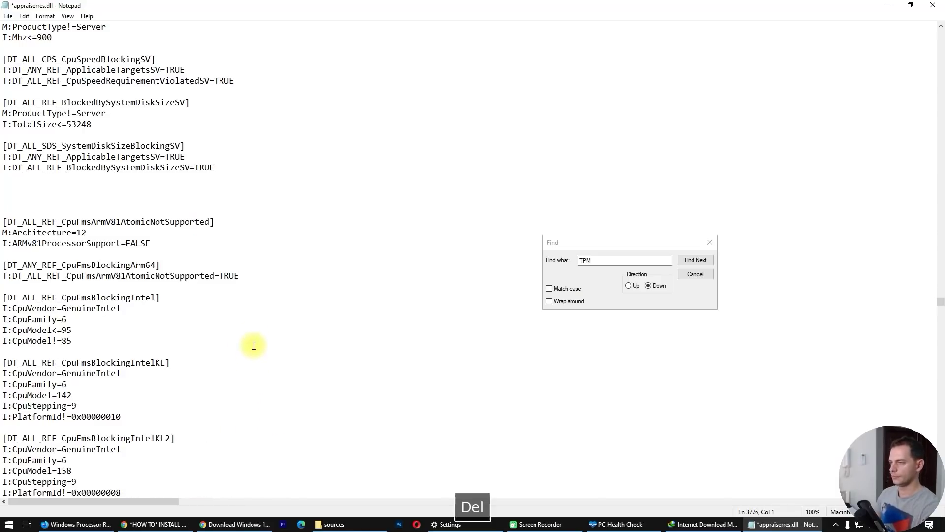
key(BackSpace)
key(BackSpace)
Delete the Tpm marker line and the Tpm compat marker line.
click(701, 260)
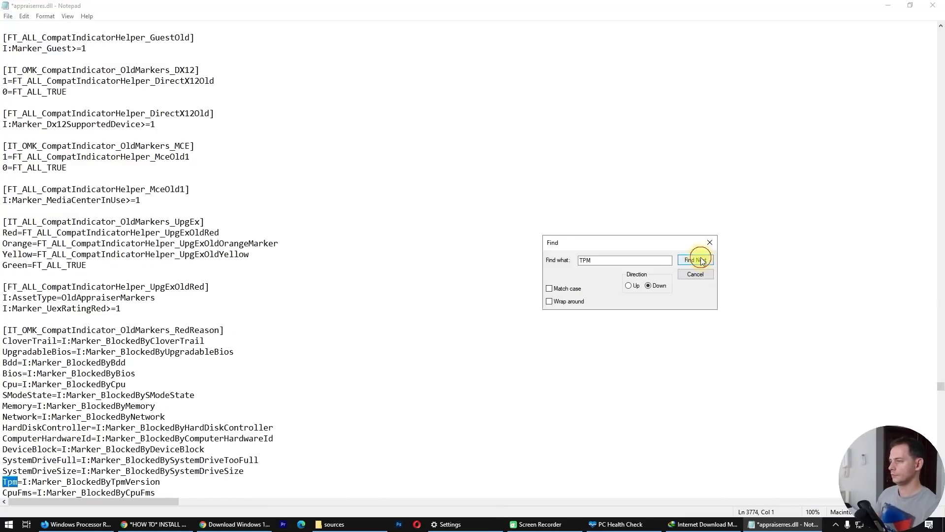
scroll(312, 412, down, 2)
drag(168, 416, 3, 417)
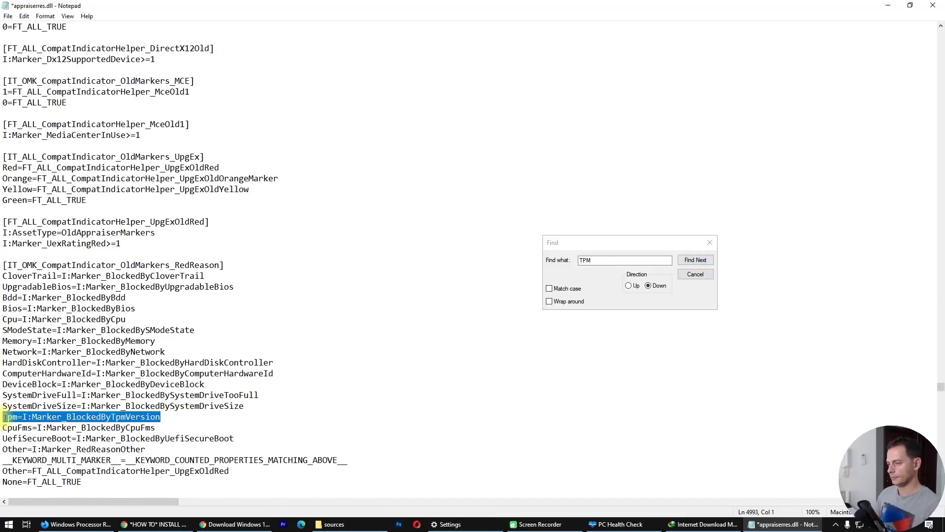
key(Delete)
key(Delete)
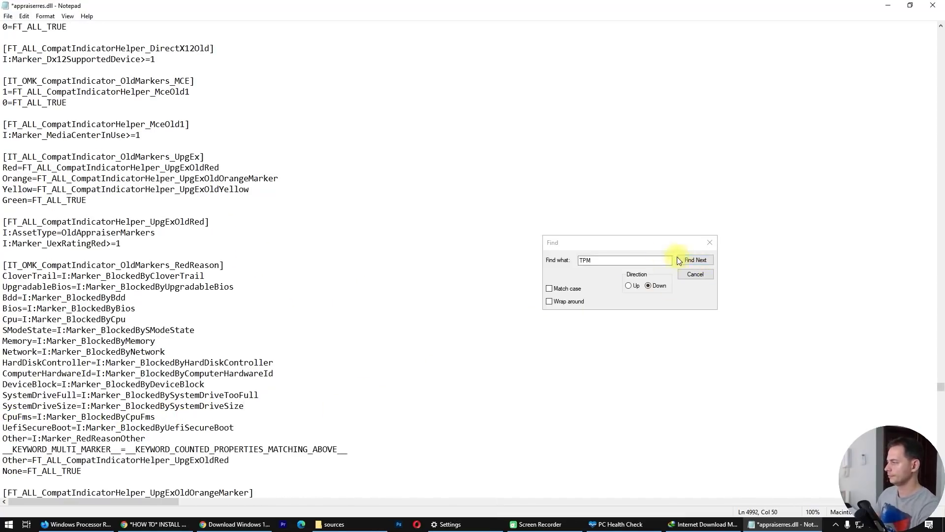
click(688, 264)
scroll(119, 428, down, 1)
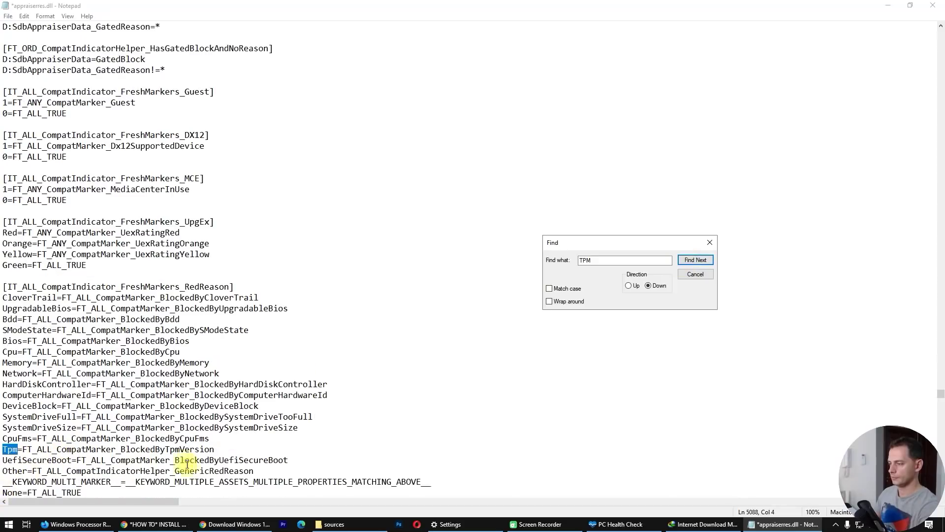
drag(222, 448, 3, 449)
key(Delete)
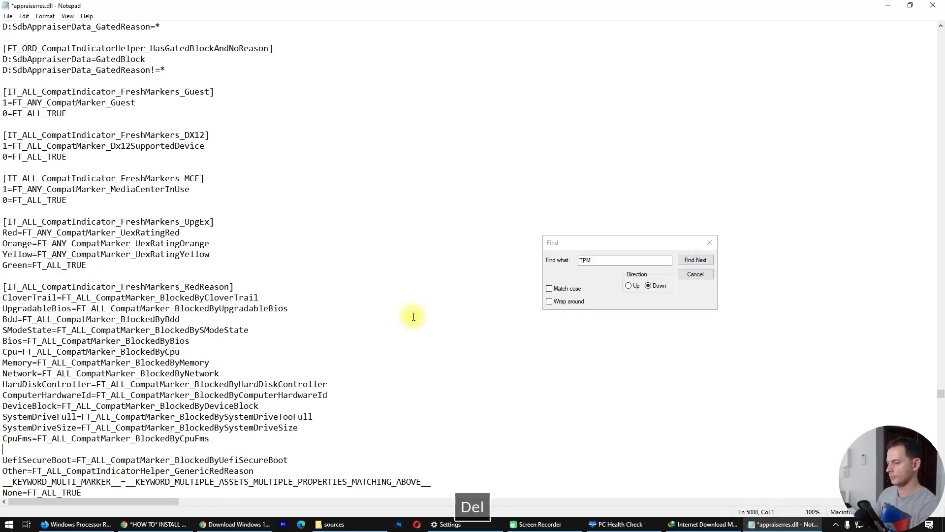
key(BackSpace)
Delete the BlockedByTpmVersion=TRUE line and confirm no TPM occurrences remain.
click(695, 260)
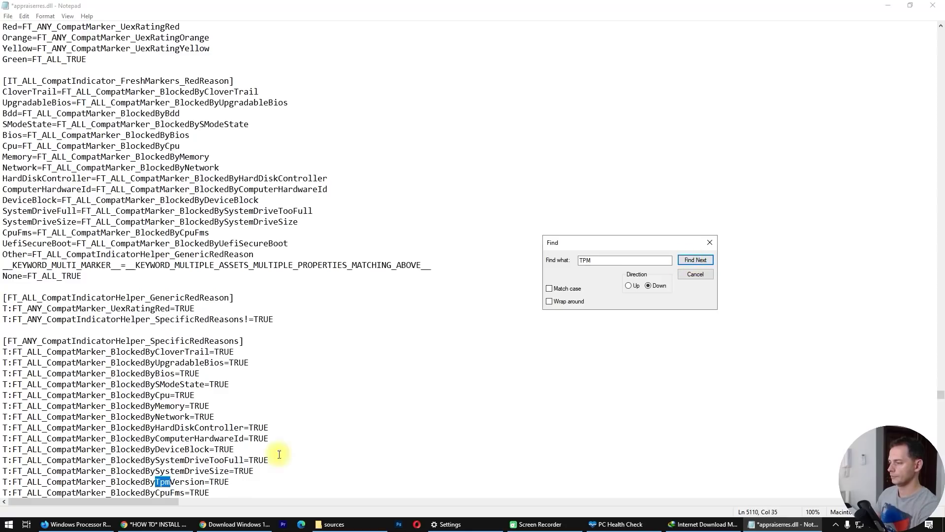
drag(229, 481, 3, 482)
key(Delete)
key(BackSpace)
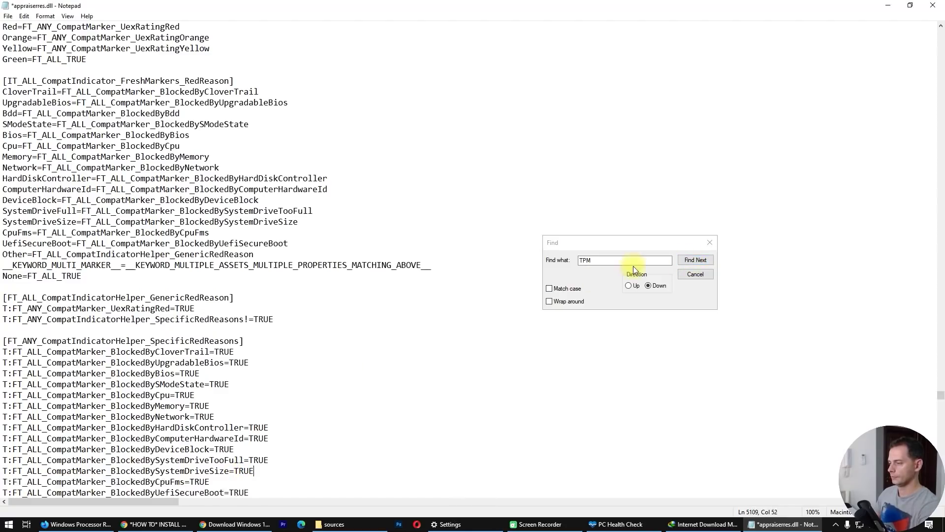
click(688, 261)
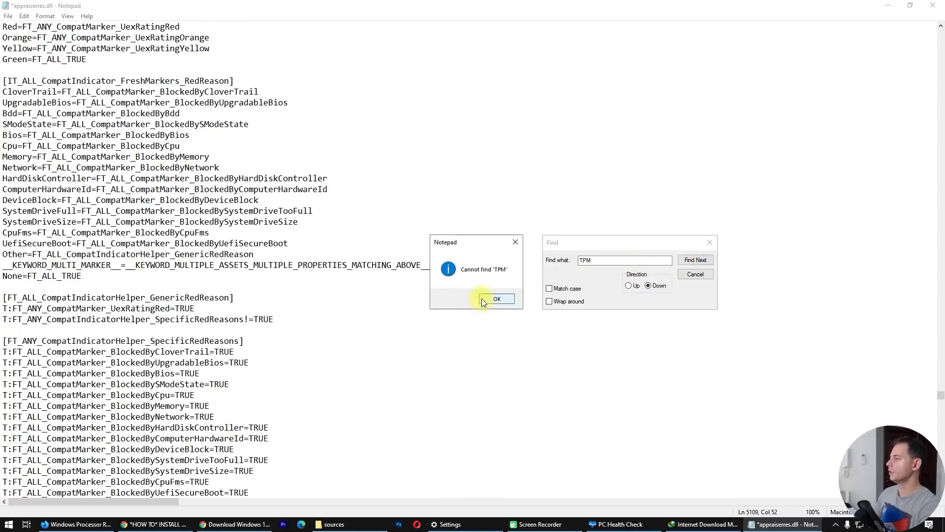
click(492, 298)
click(696, 260)
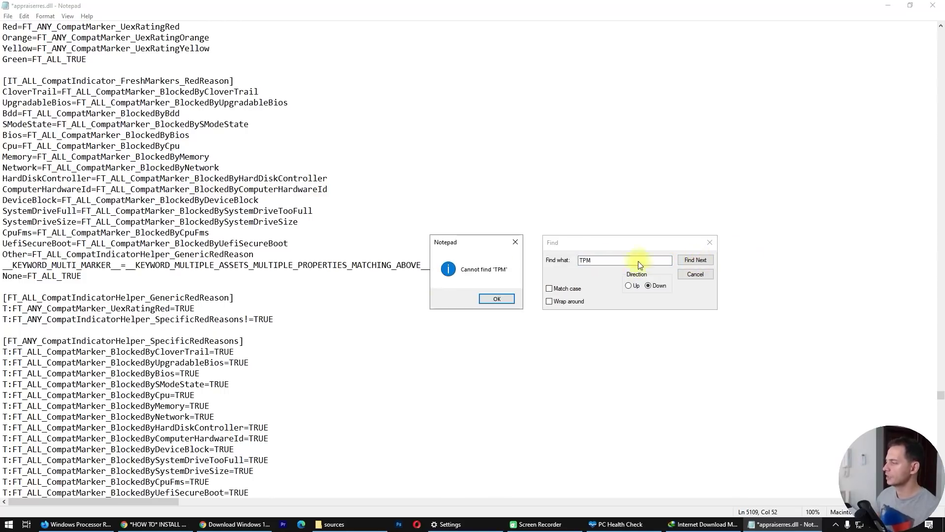
drag(491, 242, 446, 139)
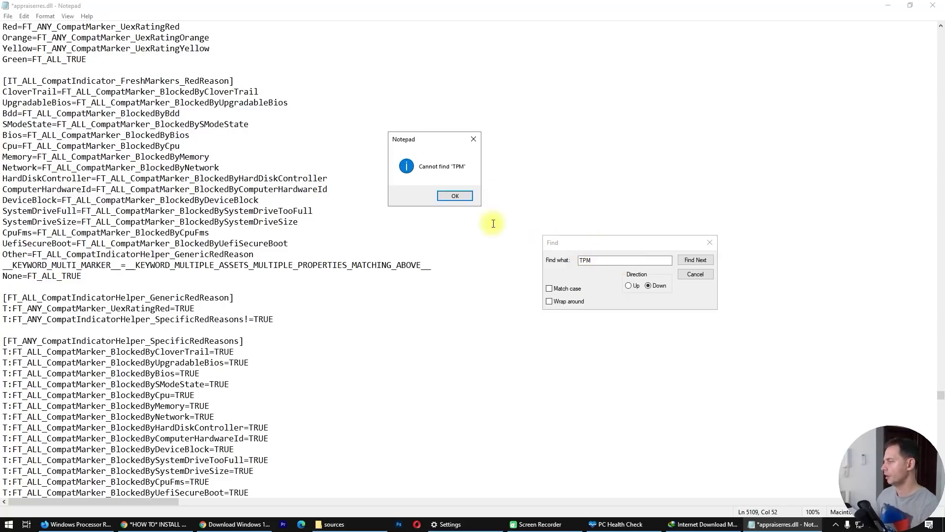
Search for UEFI and delete the BlockedByUefiSecureBoot=TRUE line.
click(453, 195)
click(590, 257)
text(EF)
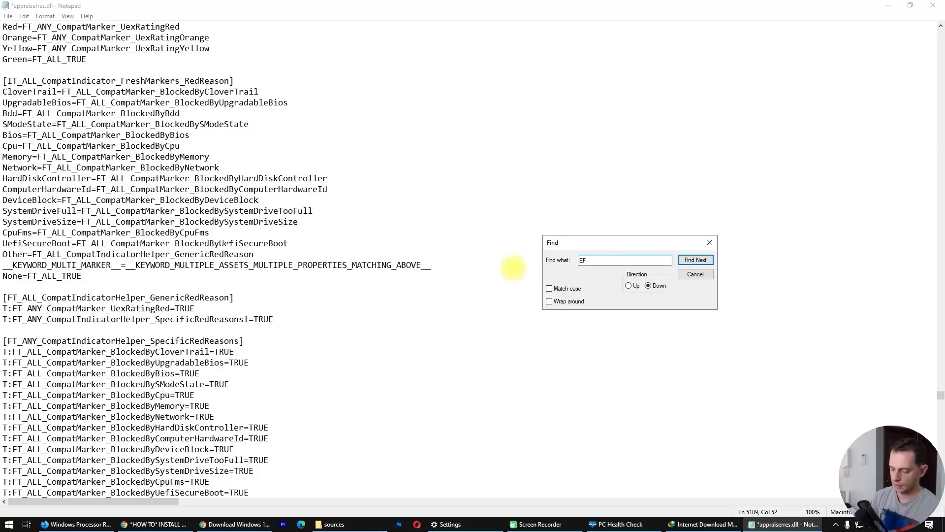
text(UEFI)
click(692, 261)
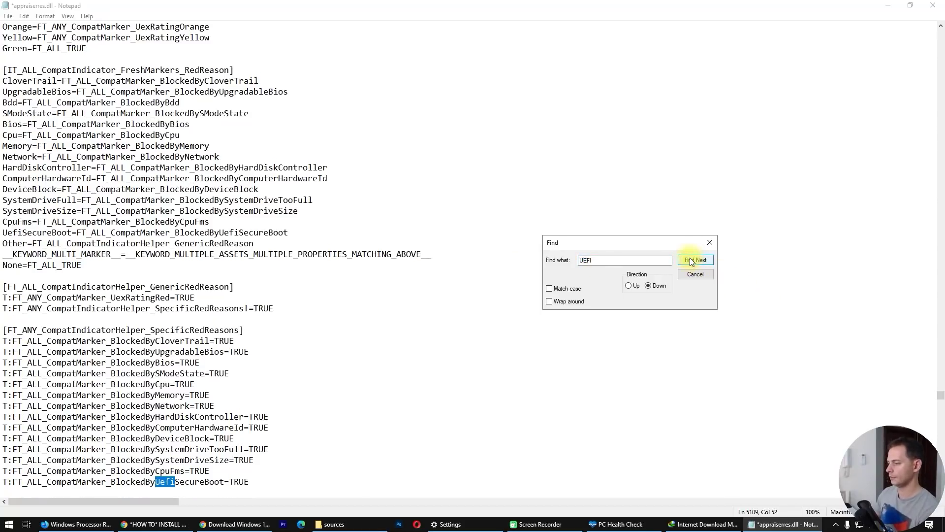
scroll(290, 386, down, 3)
click(273, 382)
click(4, 404)
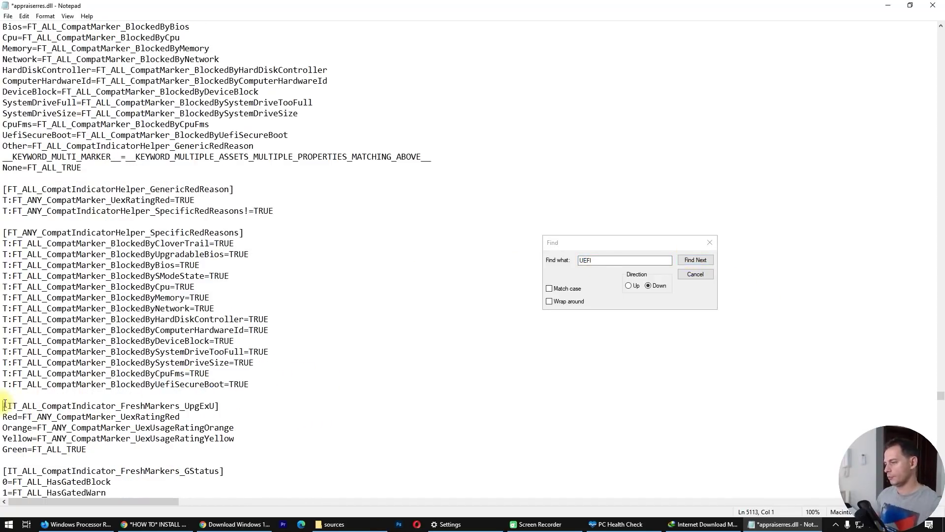
key(Left)
key(Left)
key(shift+Up)
key(Delete)
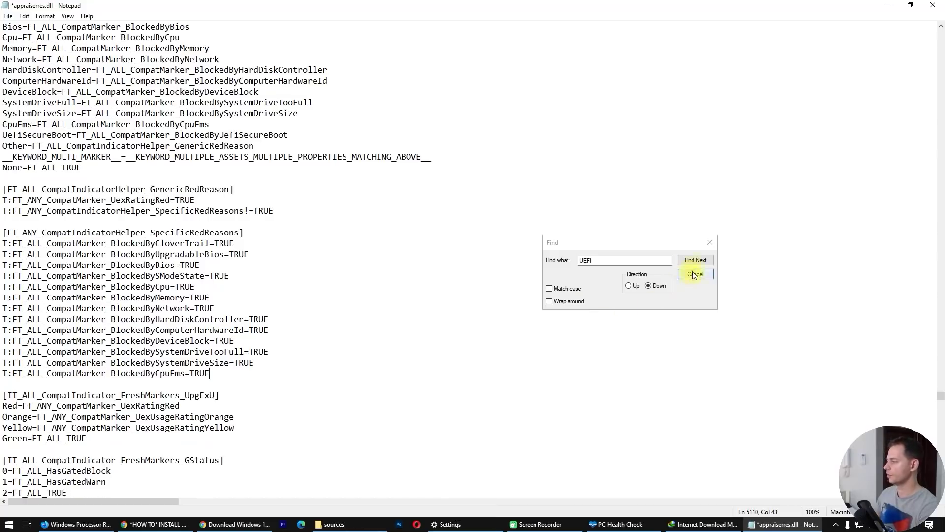
Confirm no UEFI occurrences remain and scroll back up the document.
click(695, 261)
click(491, 301)
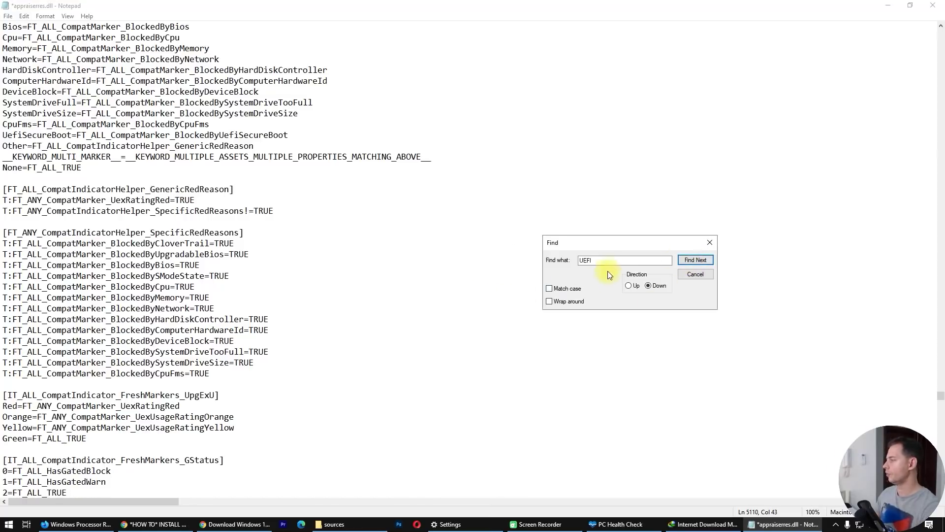
click(377, 274)
scroll(350, 256, up, 4)
scroll(350, 255, up, 9)
scroll(350, 256, up, 6)
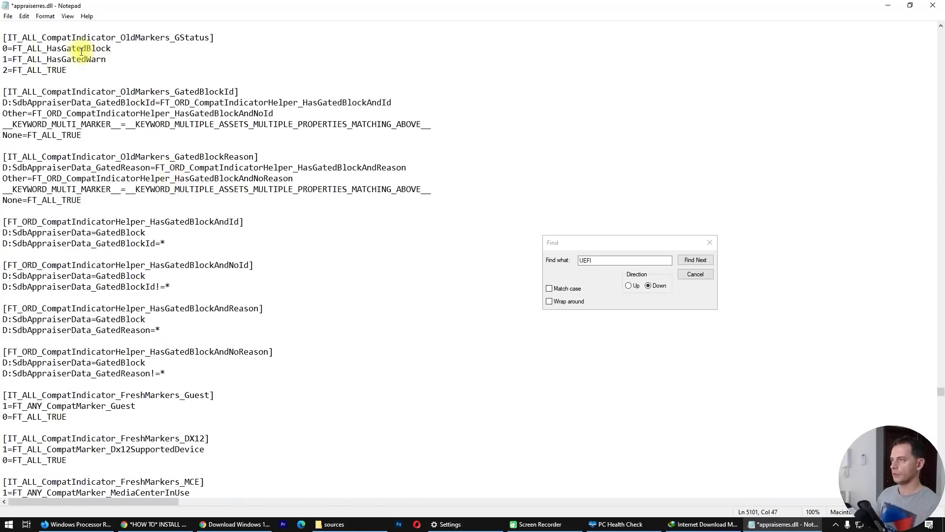
Try saving appraiserres.dll into the disc's sources folder and dismiss the write error.
click(8, 16)
click(29, 71)
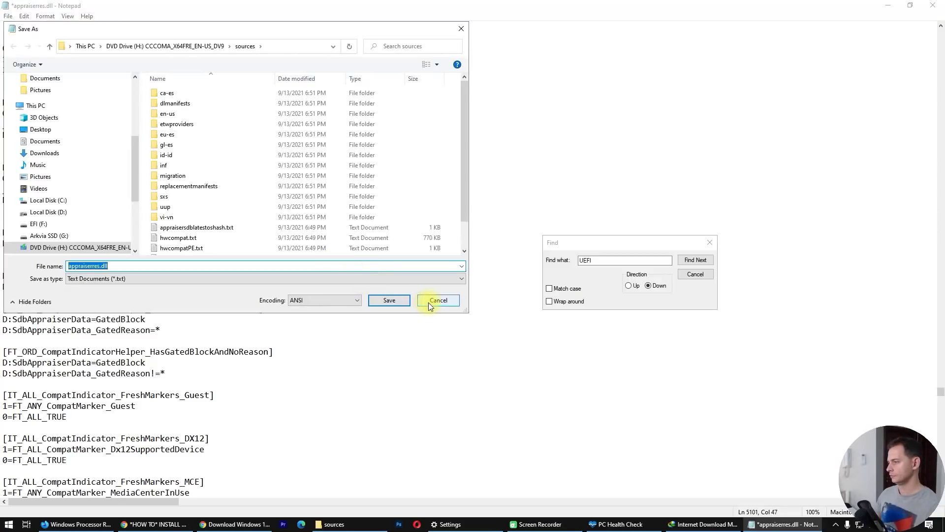
click(385, 300)
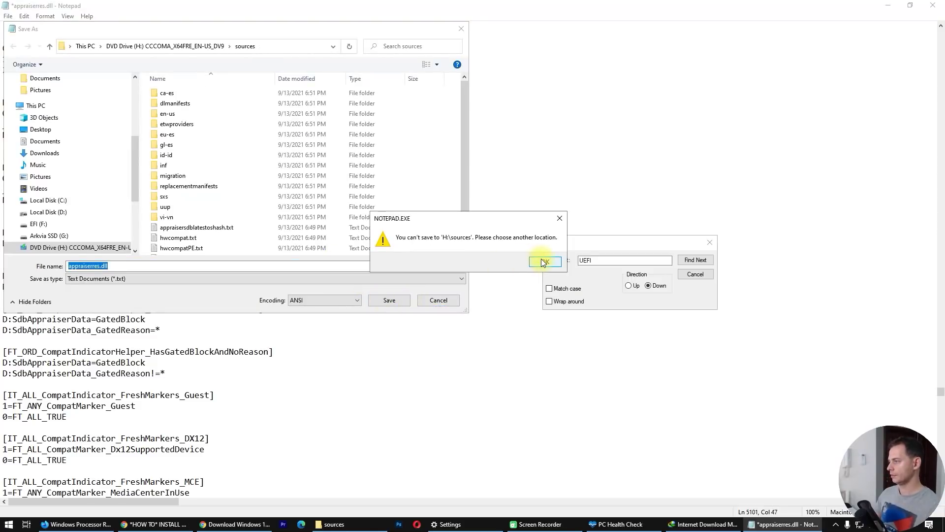
click(544, 261)
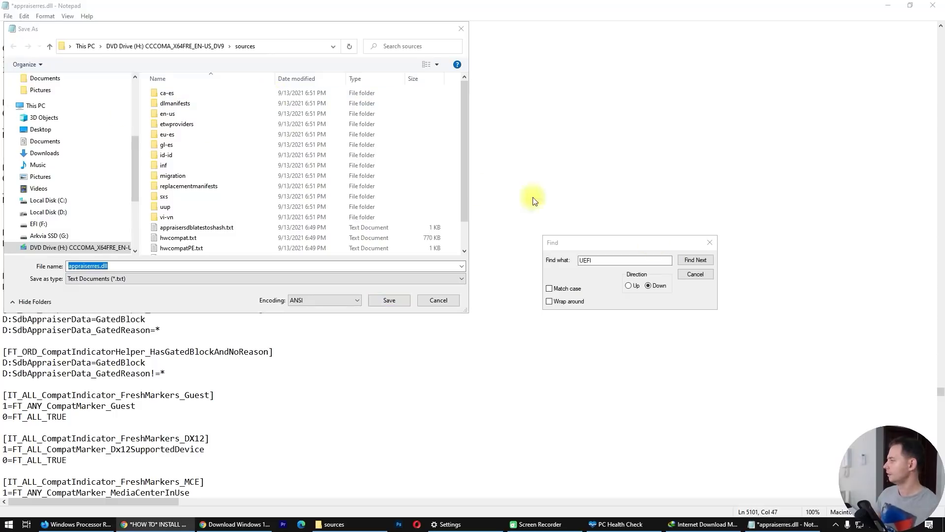
drag(467, 309, 644, 404)
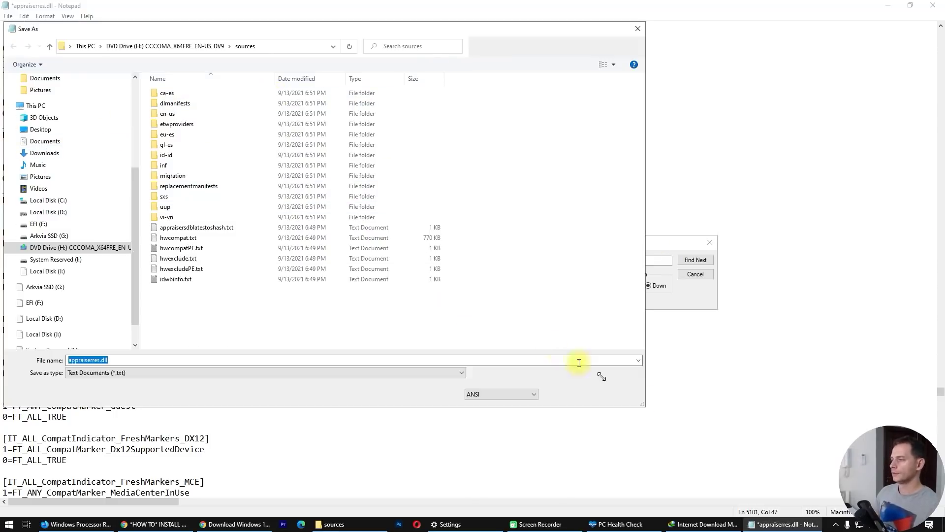
scroll(75, 153, up, 2)
scroll(74, 143, up, 2)
click(63, 98)
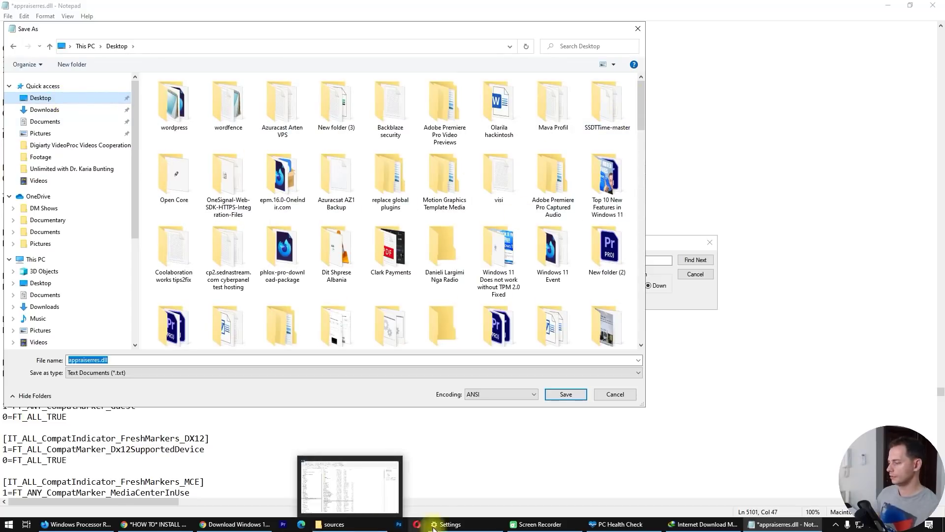
Copy the G:\DOWNLOADS IDM path from Explorer and save appraiserres.dll there.
click(705, 524)
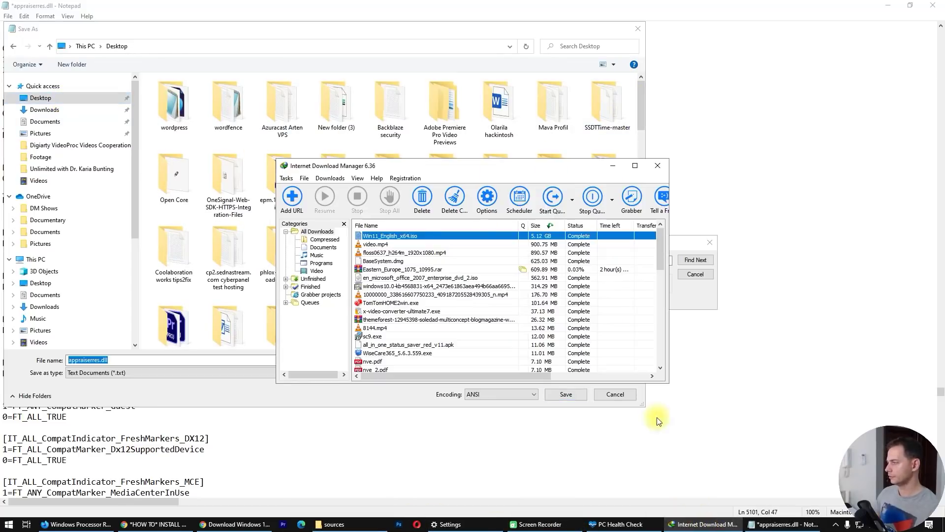
right_click(389, 236)
click(460, 268)
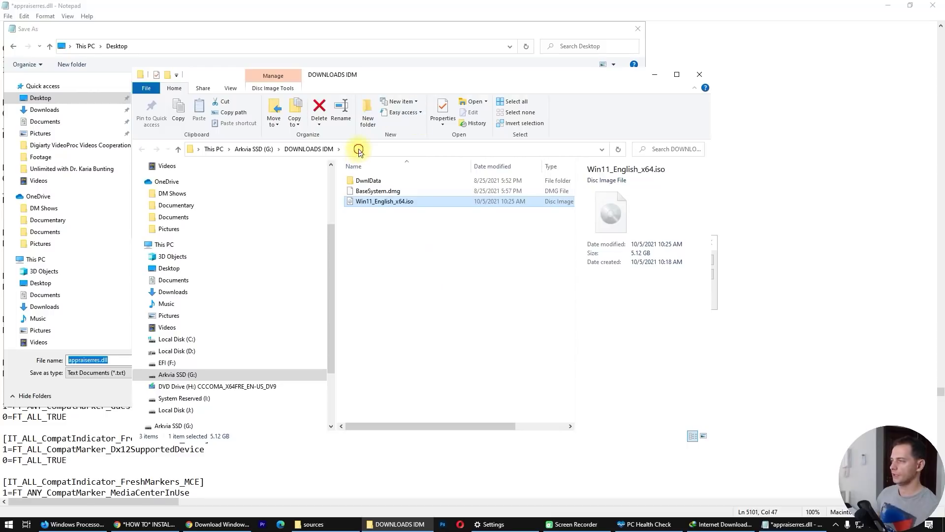
click(358, 148)
key(ctrl+c)
click(119, 360)
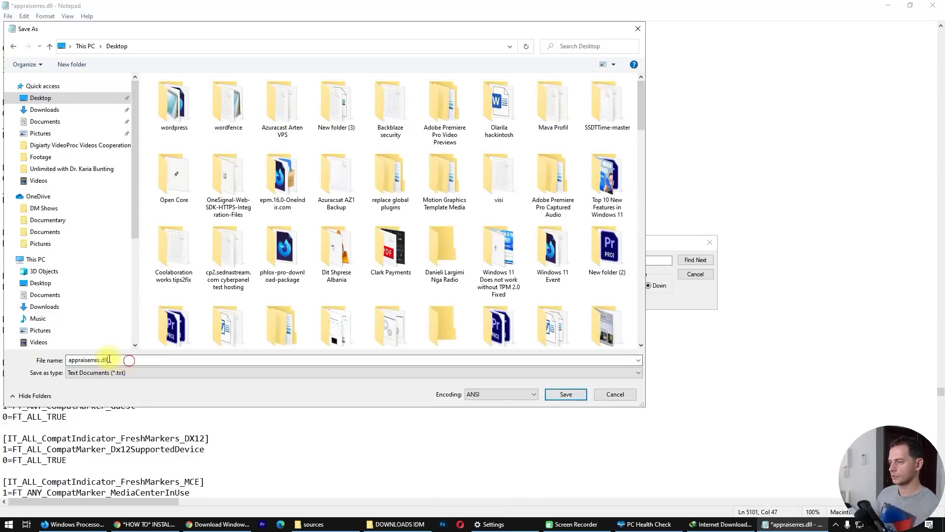
key(ctrl+v)
click(564, 394)
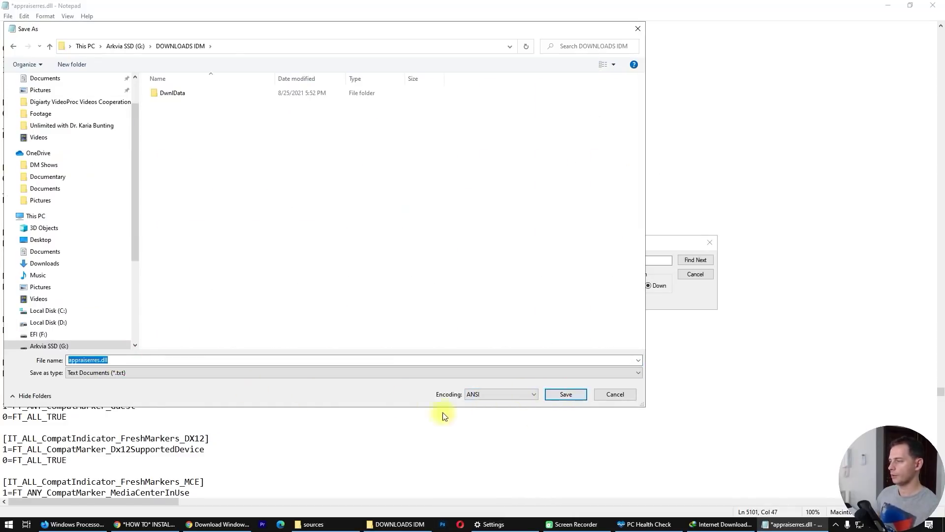
click(565, 400)
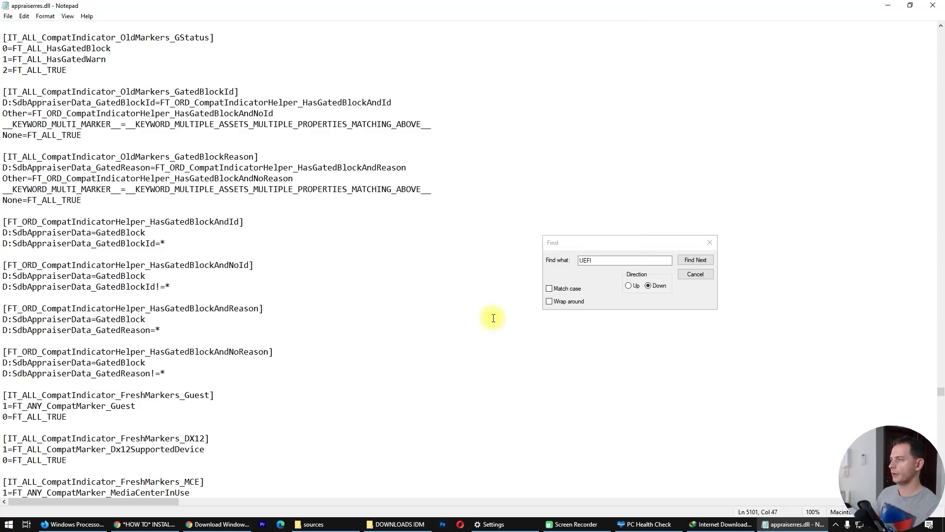
Extract Win11_English_x64.iso into a Win11_English_x64 folder in DOWNLOADS IDM.
click(887, 5)
click(372, 191)
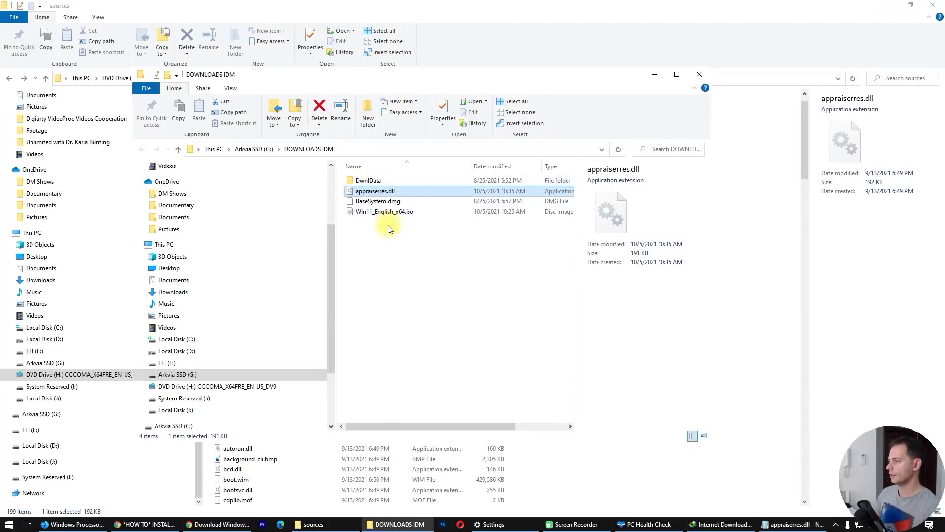
click(380, 214)
right_click(380, 214)
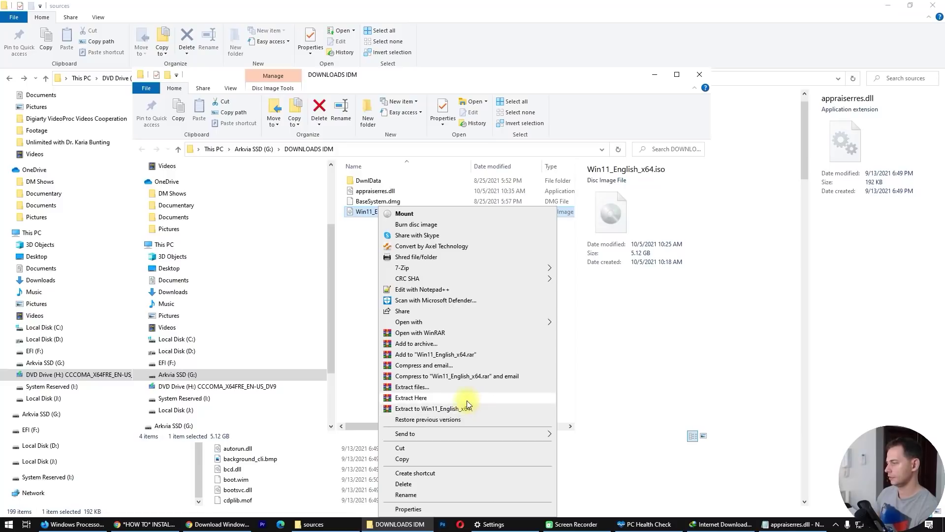
click(485, 408)
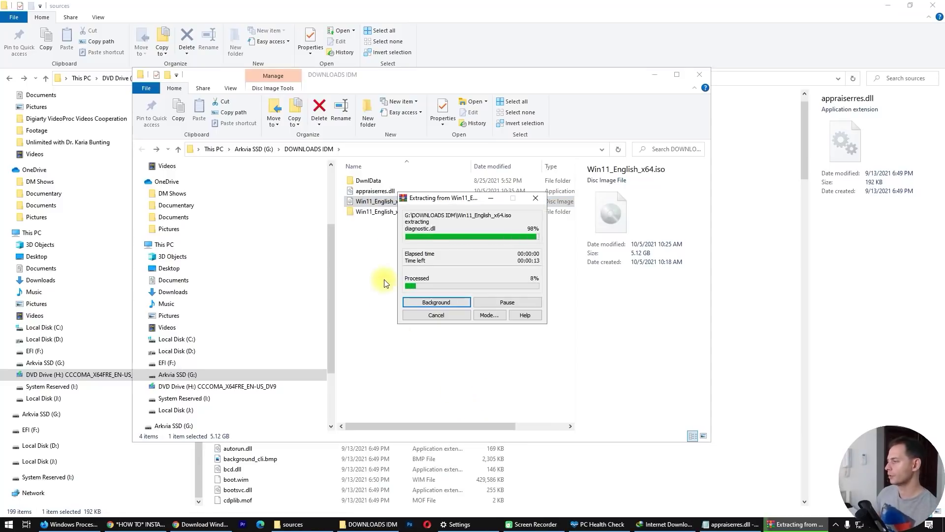
Eject DVD Drive (H:) from This PC, then return to the DOWNLOADS IDM folder.
key(super)
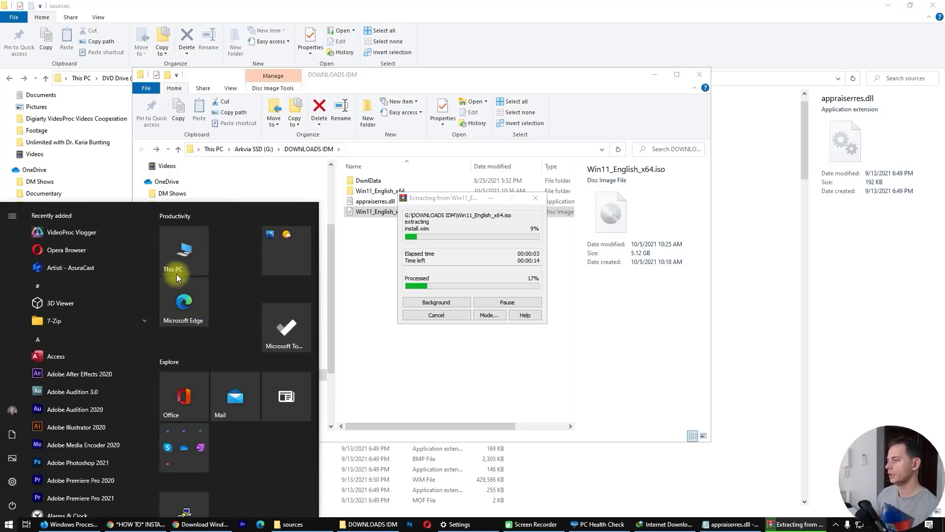
click(164, 244)
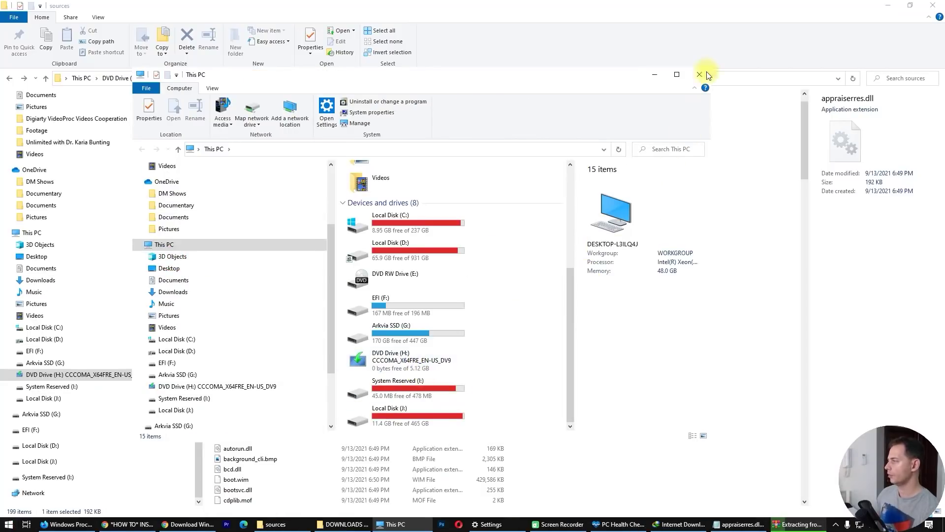
click(676, 74)
right_click(376, 213)
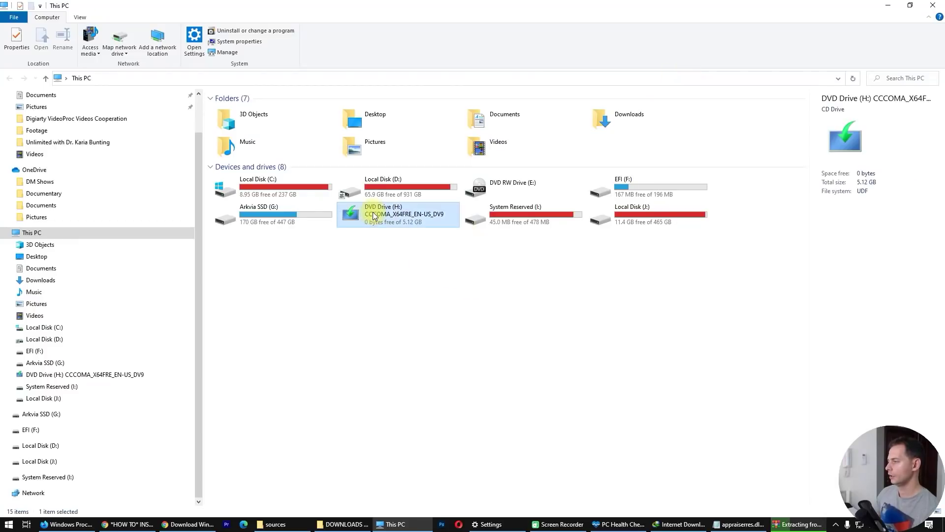
click(401, 369)
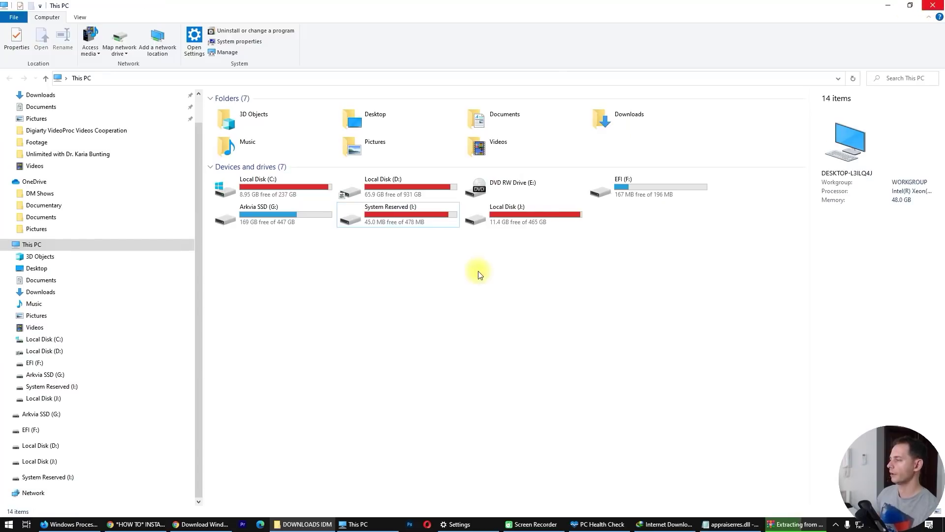
click(930, 19)
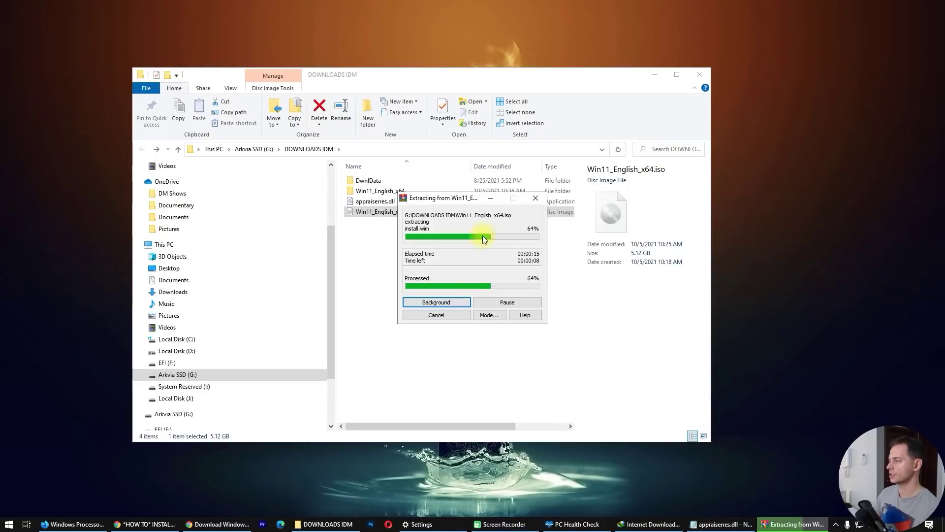
drag(455, 197, 655, 200)
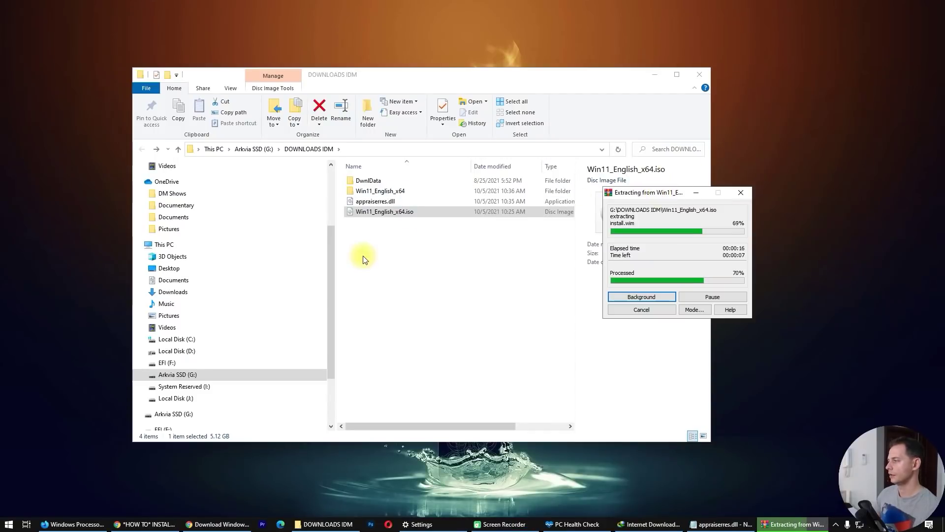
click(371, 204)
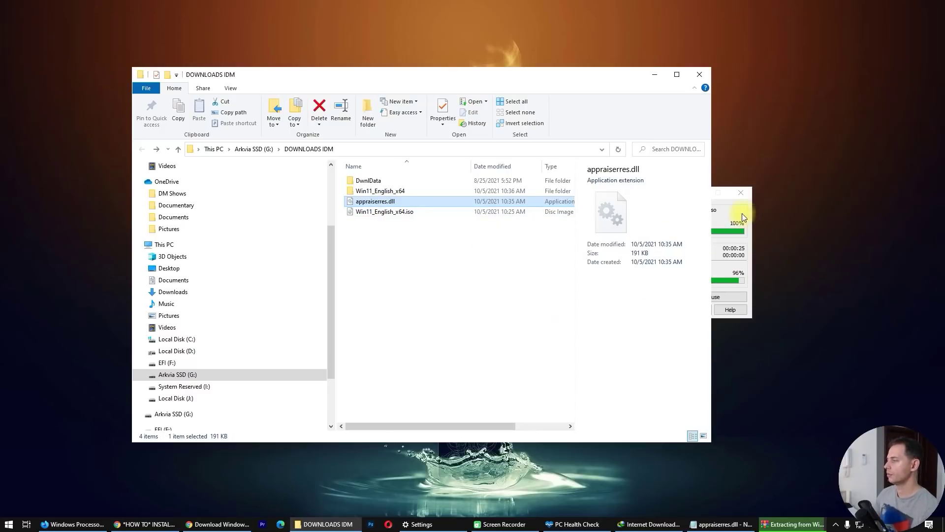
Copy the modified appraiserres.dll from DOWNLOADS IDM.
click(370, 185)
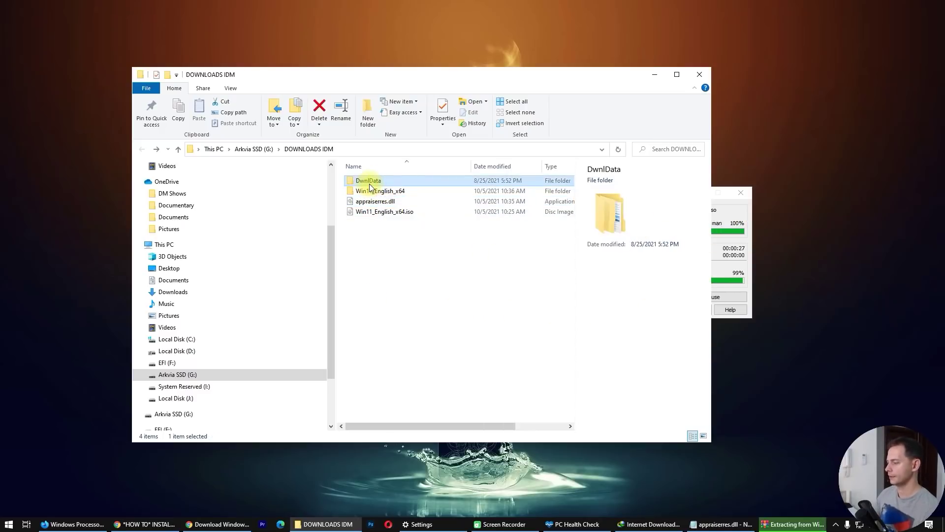
click(363, 253)
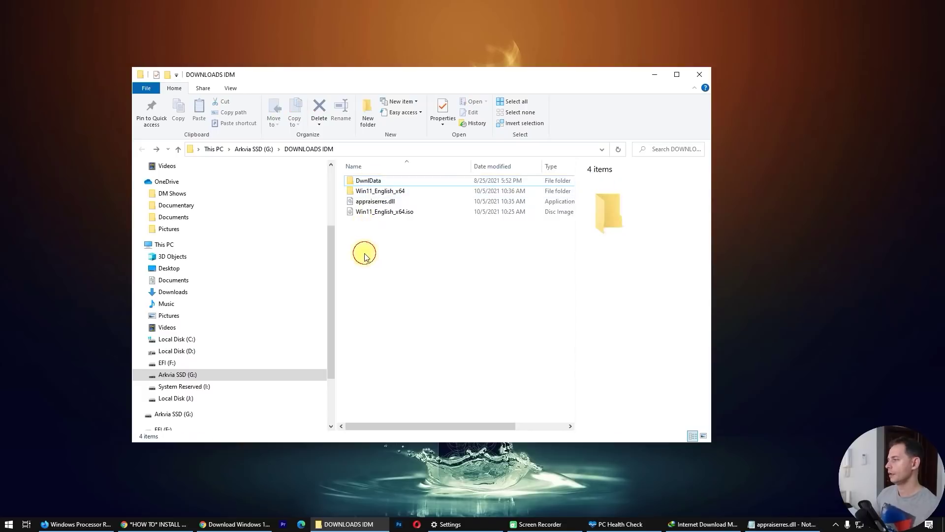
click(369, 191)
right_click(363, 201)
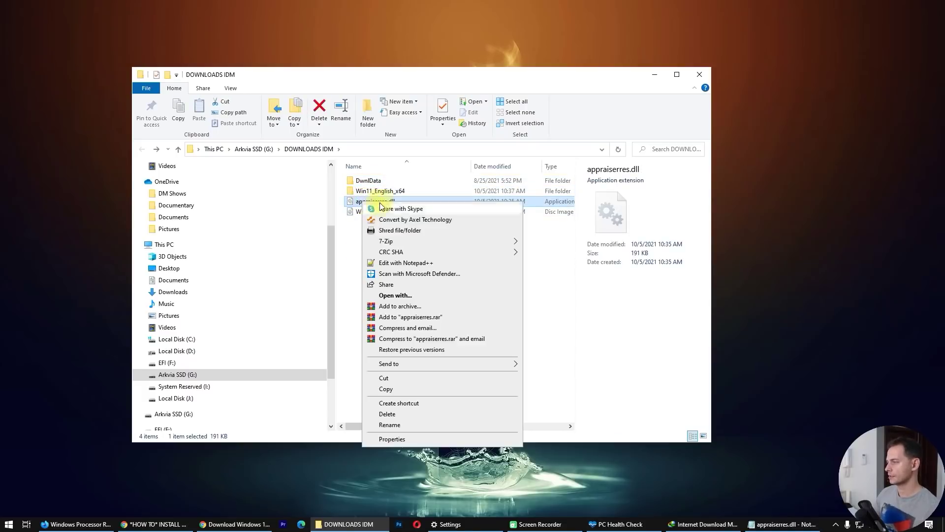
click(393, 388)
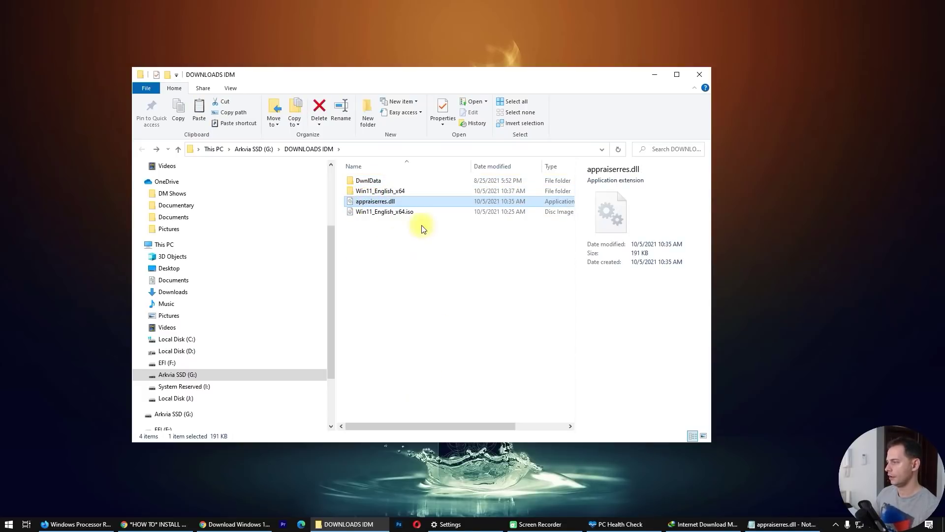
Paste appraiserres.dll into Win11_English_x64\sources, replacing the original file.
double_click(376, 191)
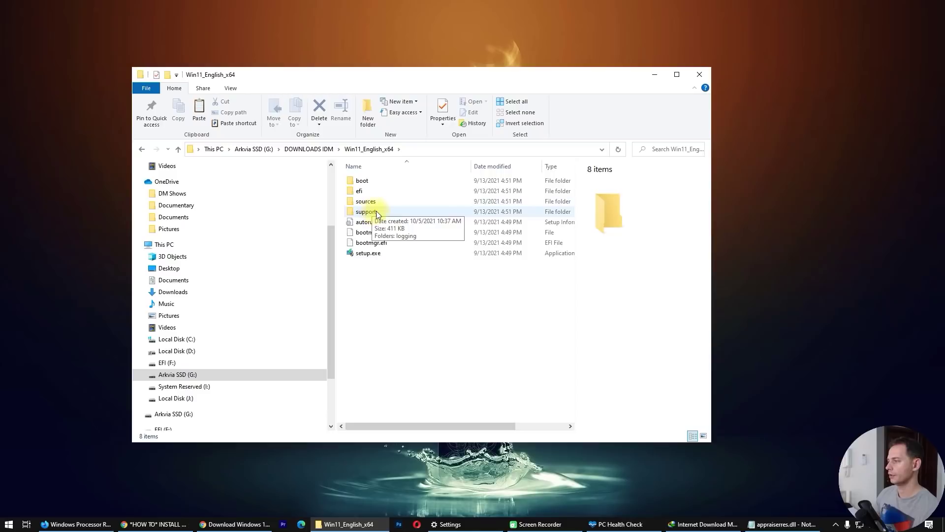
double_click(368, 201)
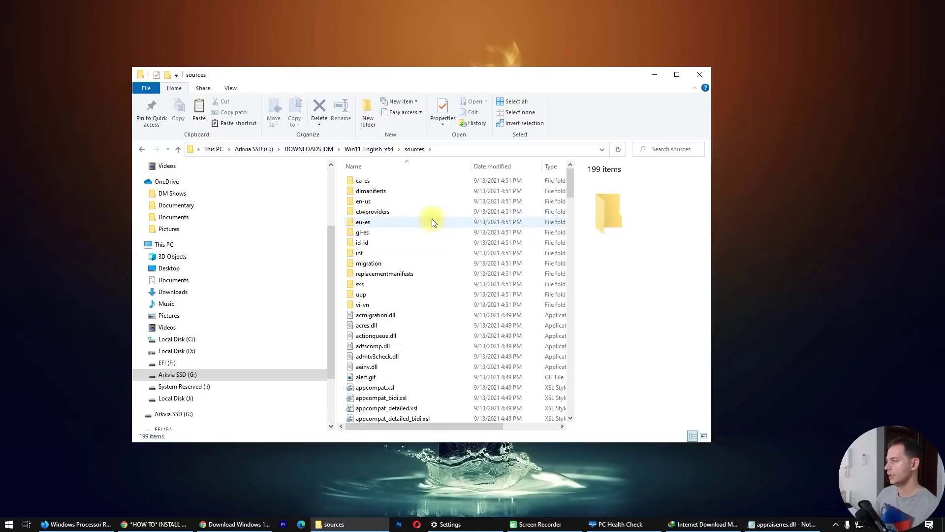
right_click(432, 219)
click(478, 280)
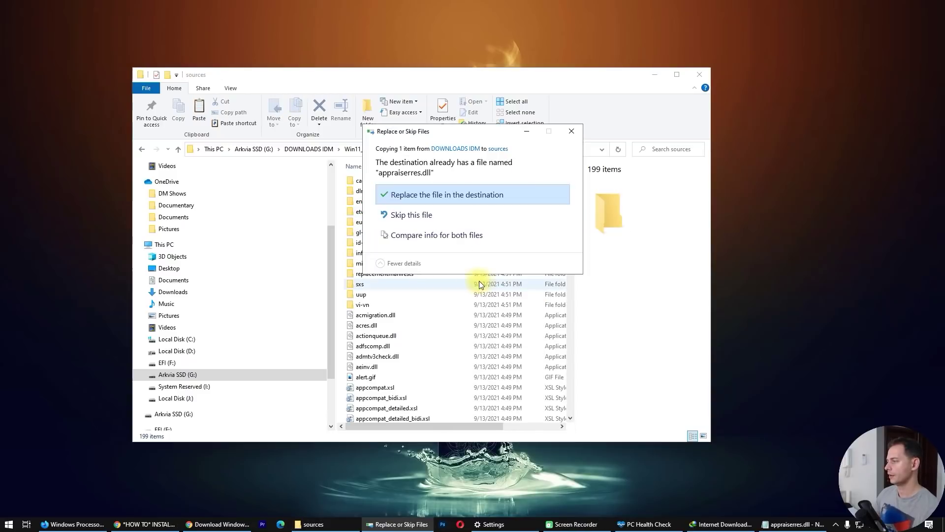
click(428, 199)
Maximize the sources window and go back up to Win11_English_x64.
double_click(615, 75)
scroll(344, 320, down, 10)
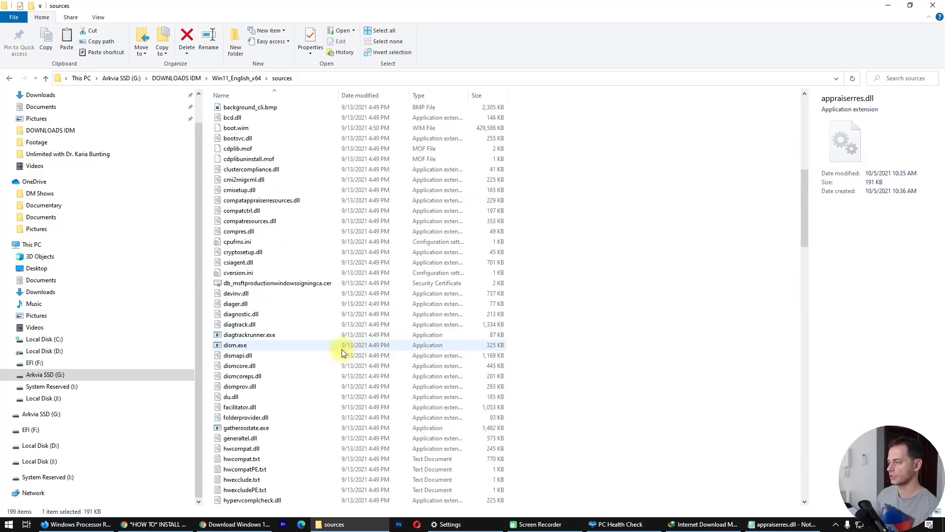
scroll(344, 355, down, 7)
scroll(350, 359, up, 13)
scroll(341, 277, up, 5)
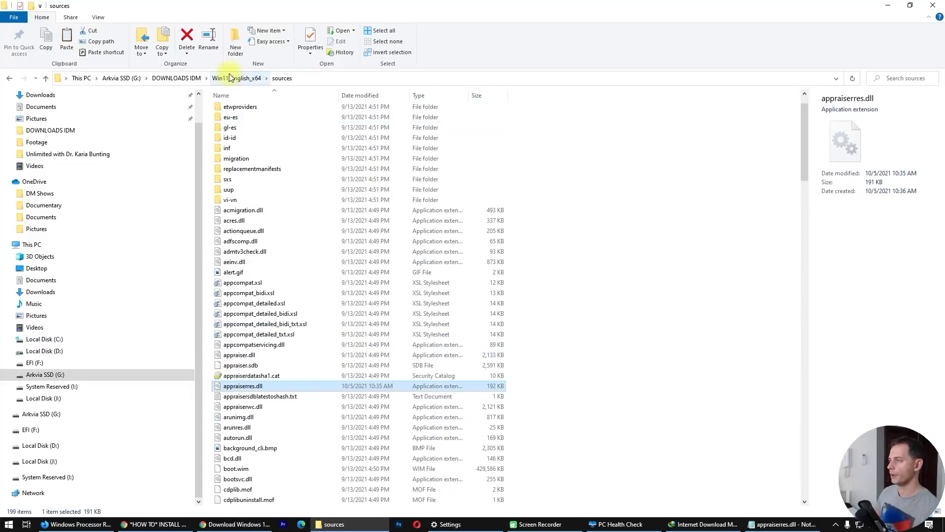
click(229, 78)
Run setup.exe as administrator, continue past the start page and accept the license terms.
right_click(229, 183)
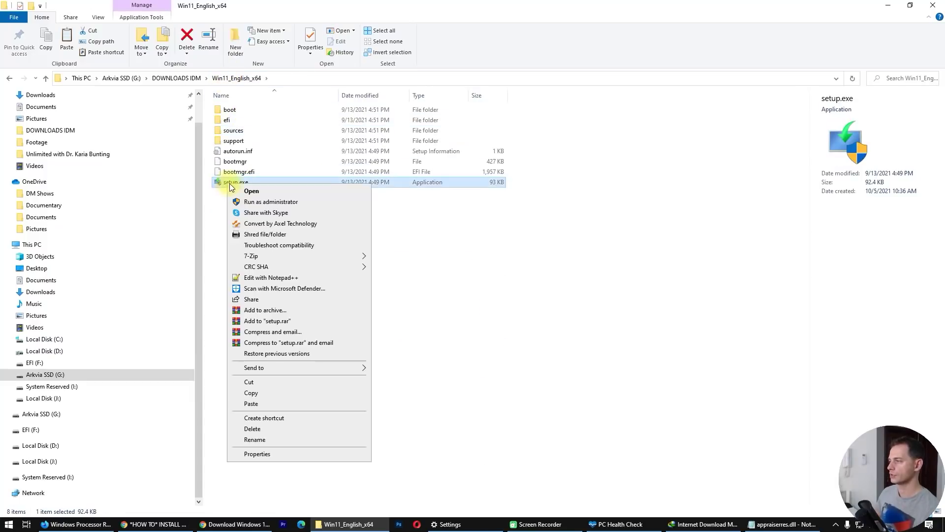
click(270, 202)
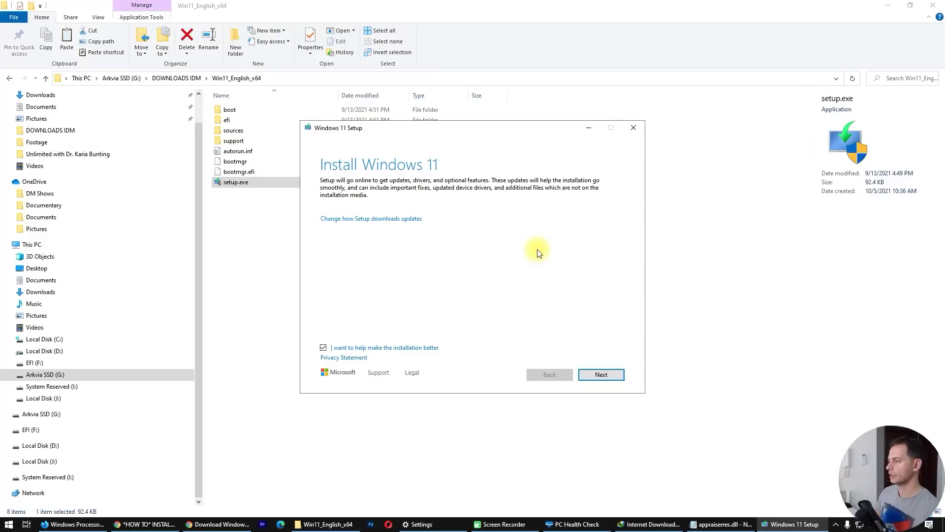
click(601, 375)
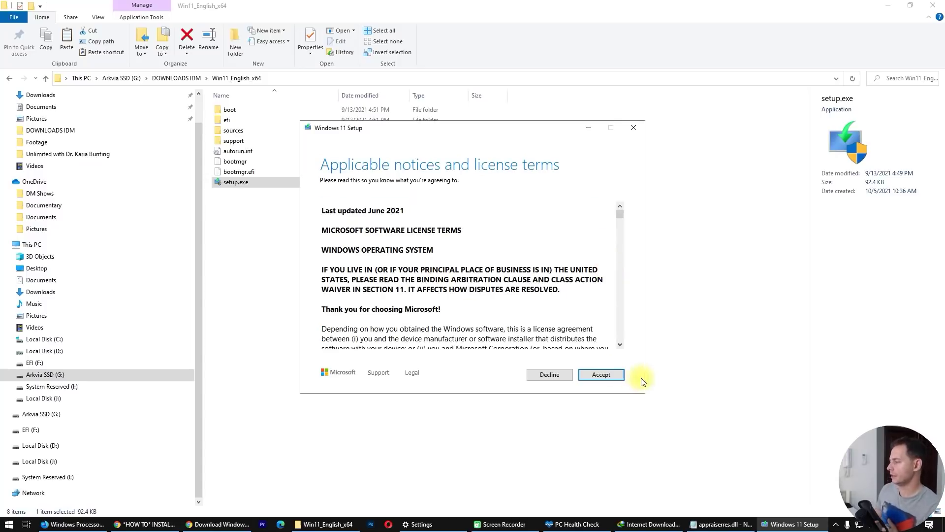
click(610, 374)
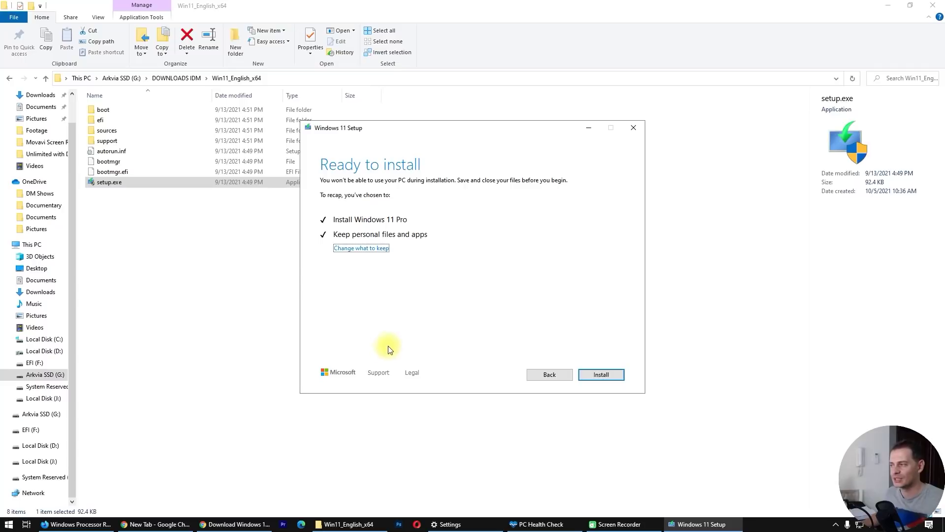
click(576, 523)
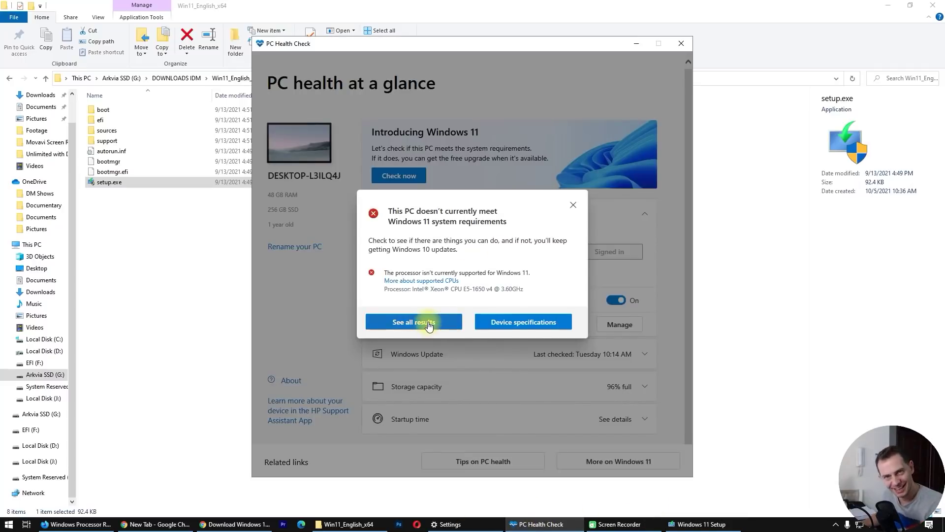
Dismiss PC Health Check's unsupported-processor warning, minimize it, and return to DOWNLOADS IDM.
drag(384, 289, 423, 289)
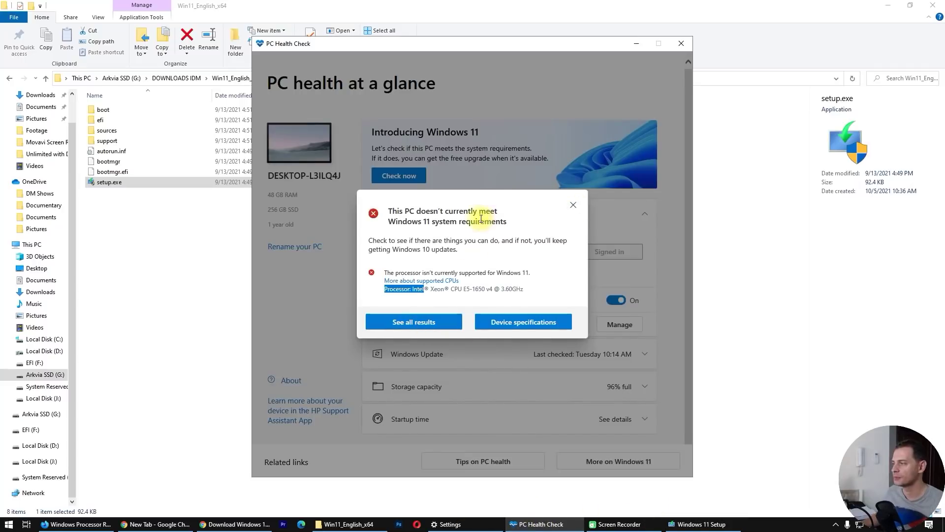
click(572, 205)
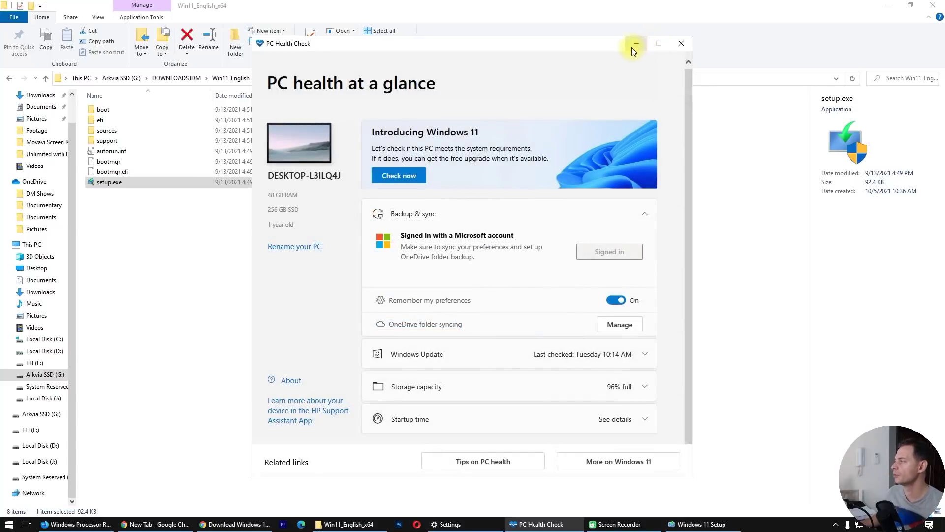
click(635, 45)
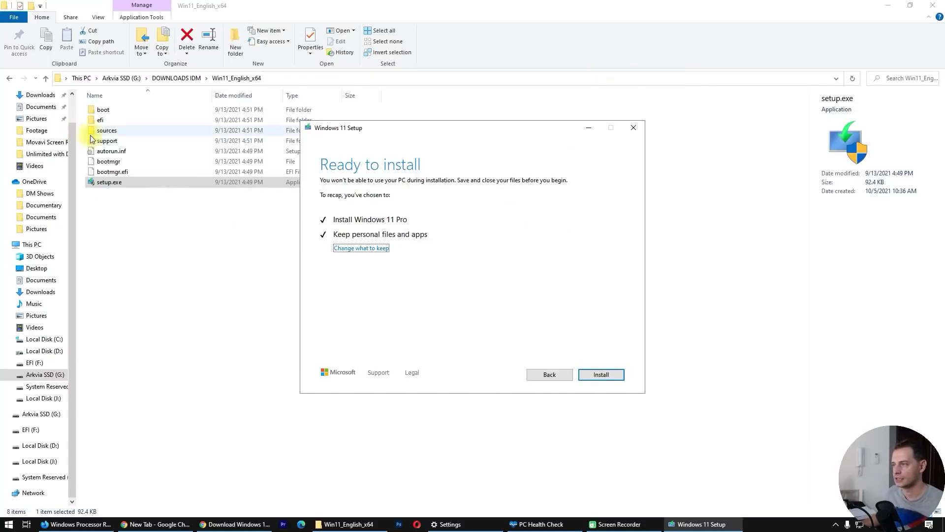
click(173, 79)
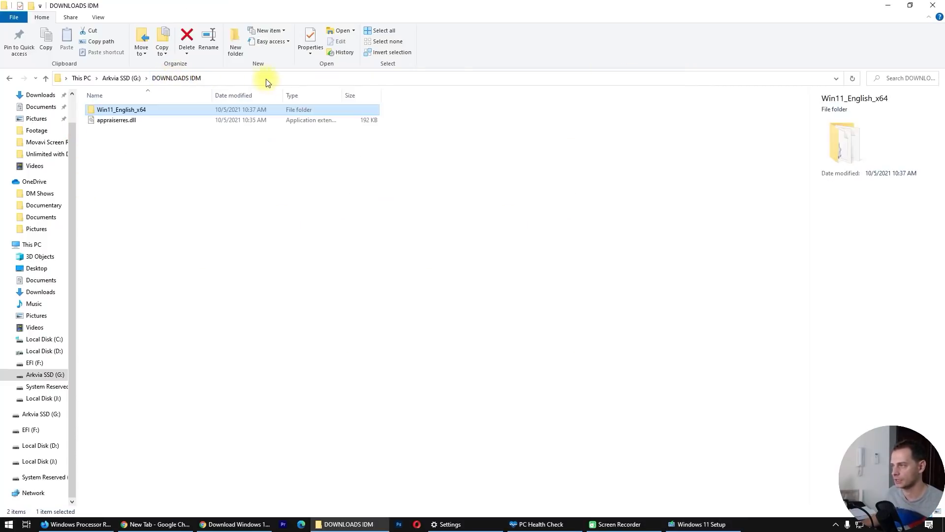
Copy the modified appraiserres.dll over the one in Win11_English_x64\sources, replacing it.
right_click(120, 123)
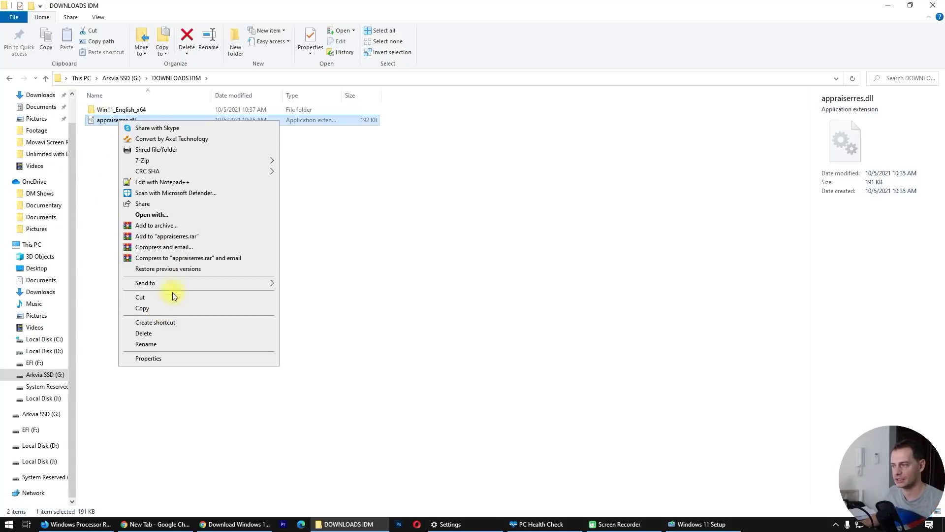
click(169, 308)
double_click(116, 109)
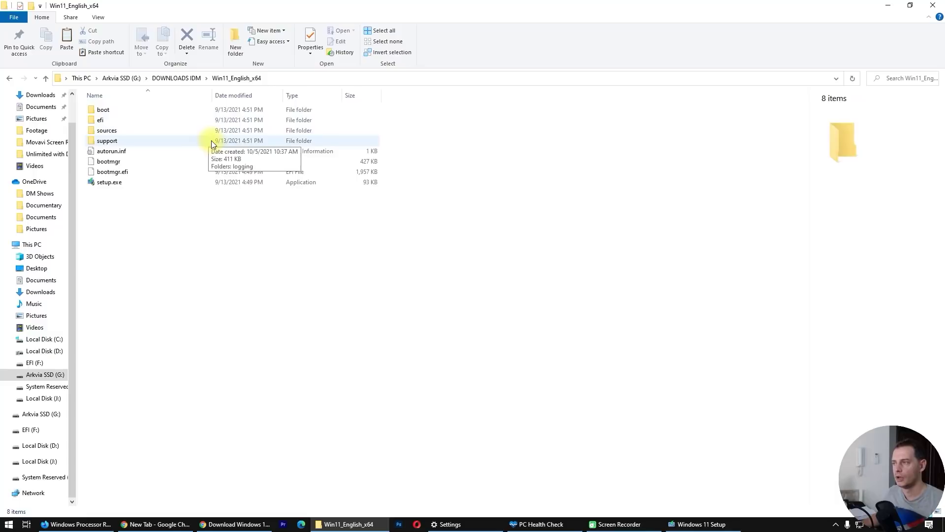
click(106, 140)
double_click(106, 131)
right_click(477, 224)
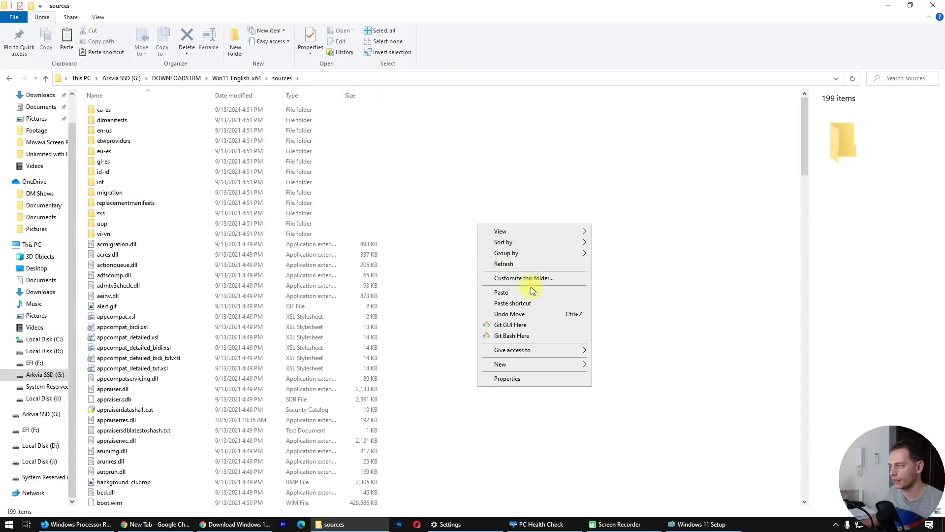
click(530, 291)
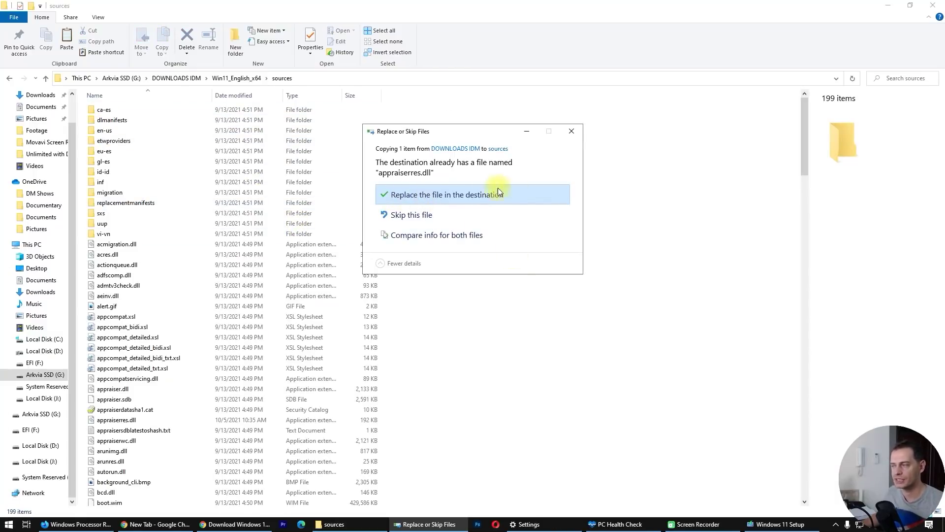
click(572, 131)
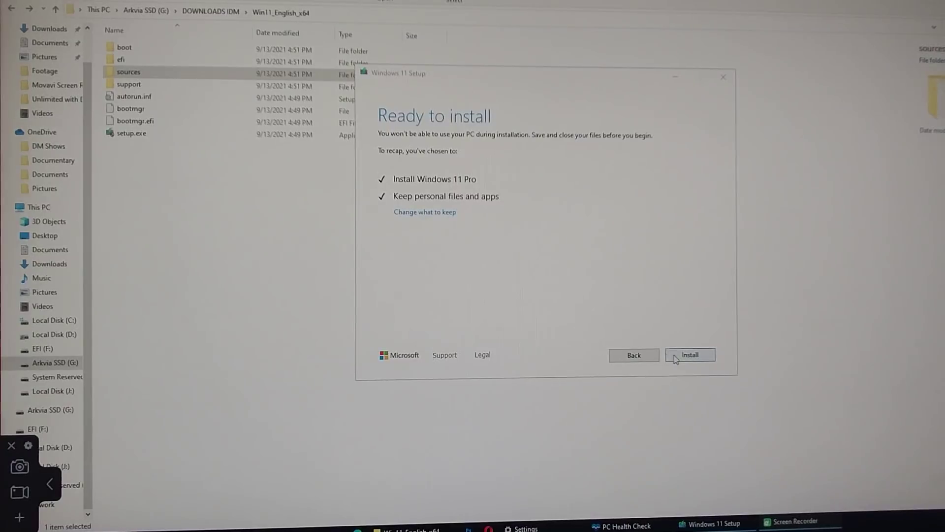
Install Windows 11 Pro from Ready to install, then open the Start menu on the new desktop.
click(690, 355)
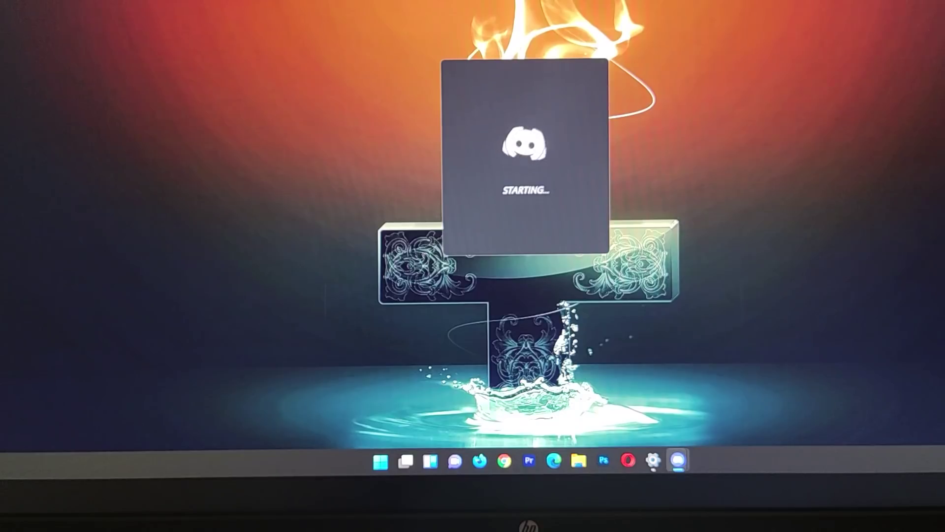
click(375, 461)
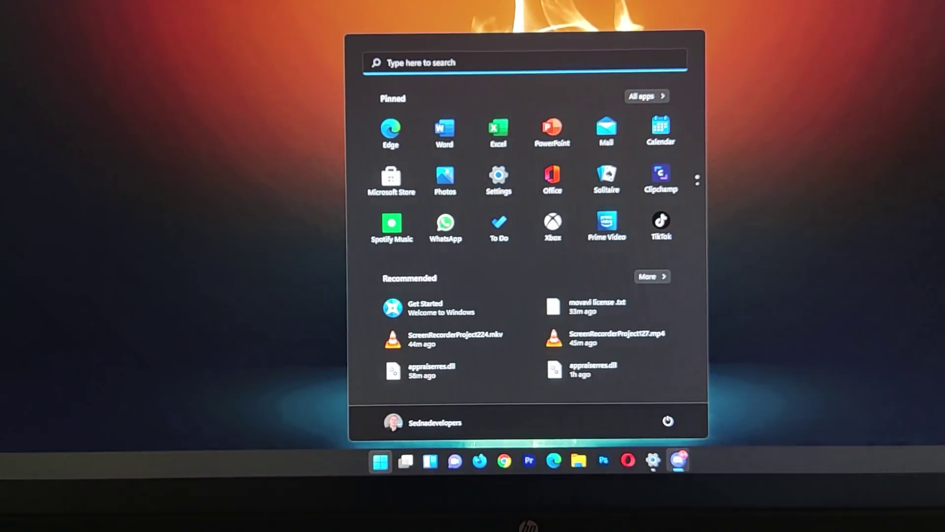
Open Settings with Win+I and go to System > About.
key(Escape)
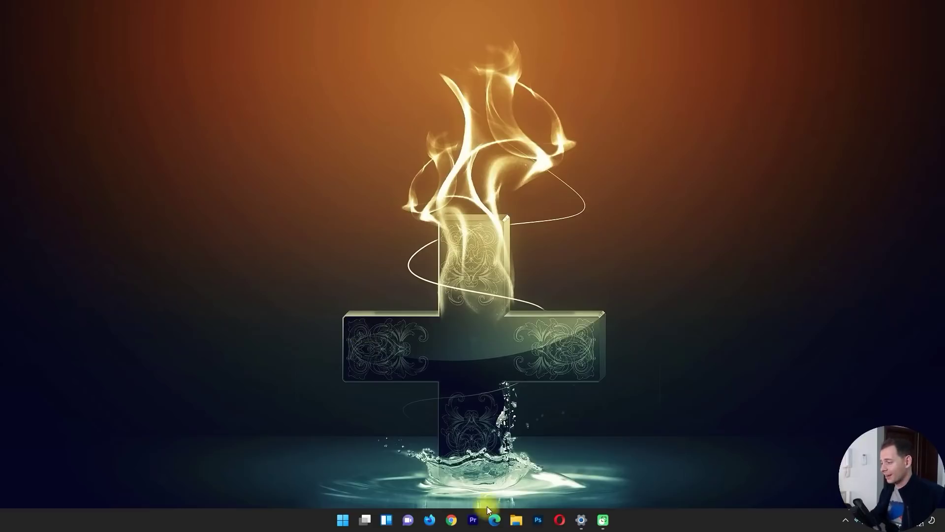
key(super+i)
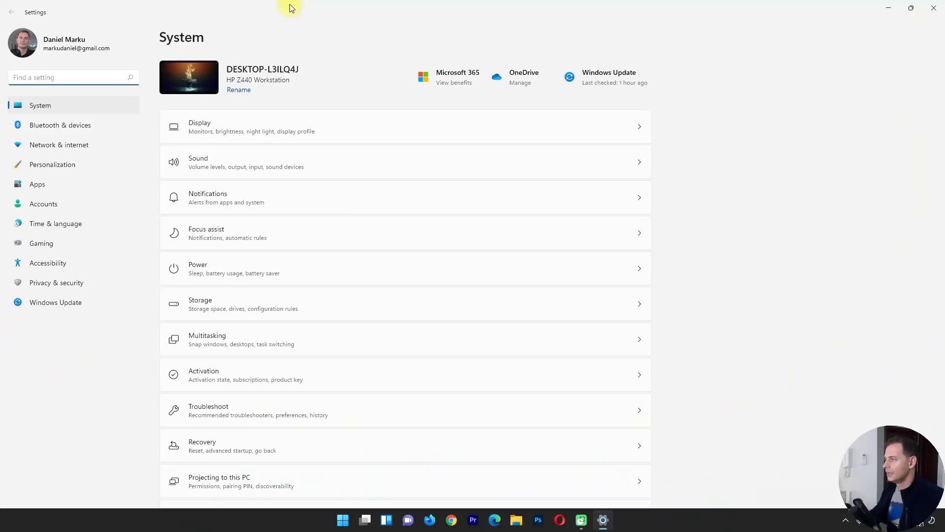
scroll(408, 295, down, 3)
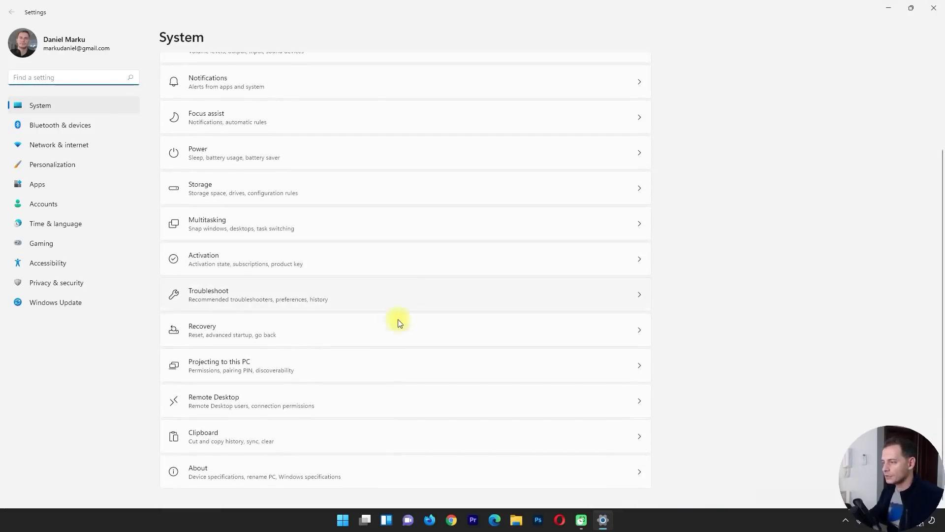
click(199, 474)
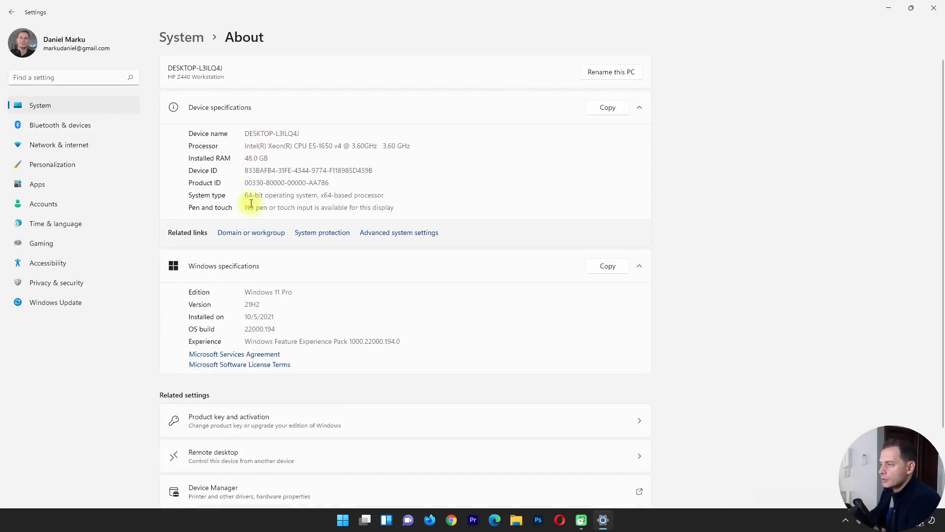
Highlight the Windows 11 Pro edition, Intel Xeon processor and installed RAM on About.
drag(244, 293, 303, 295)
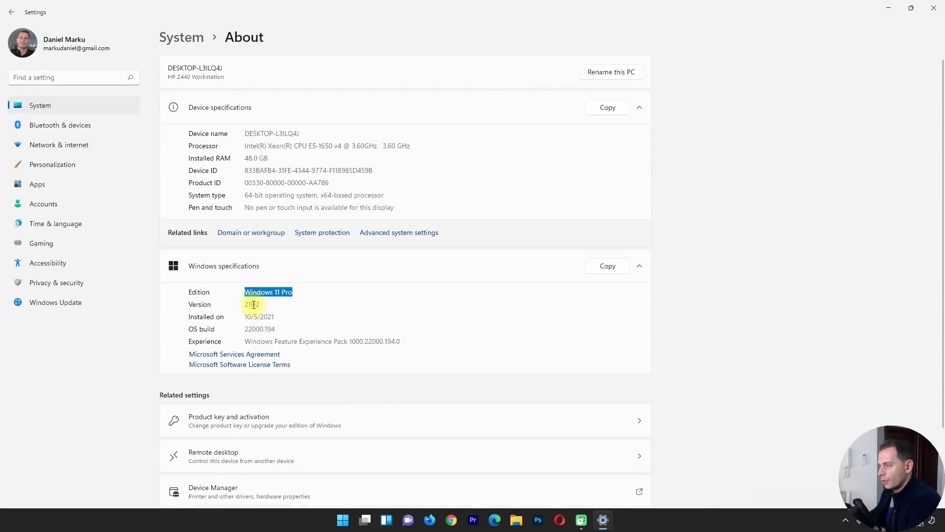
click(323, 312)
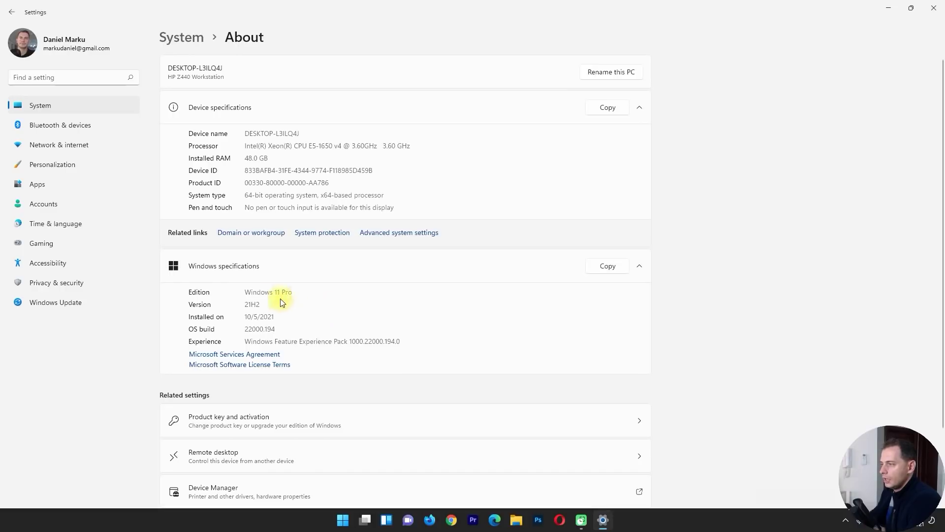
drag(244, 293, 308, 291)
click(340, 300)
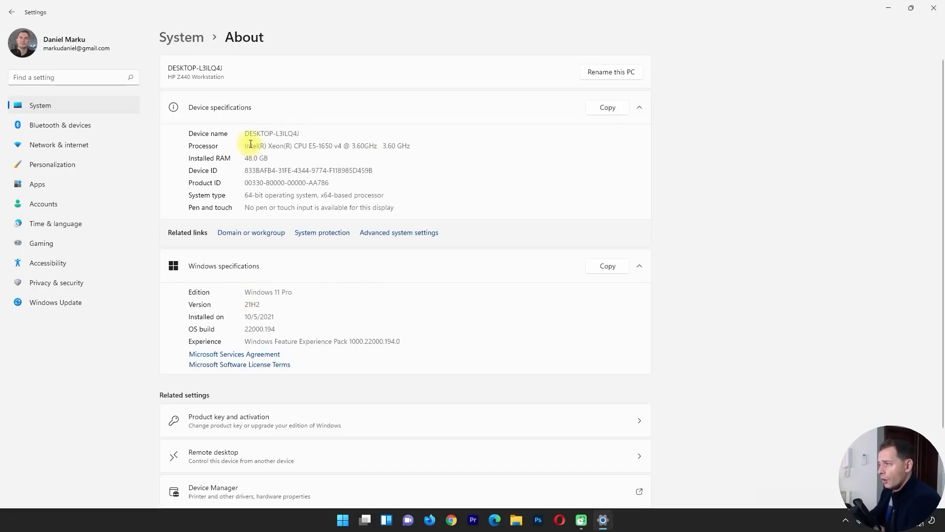
drag(247, 146, 302, 146)
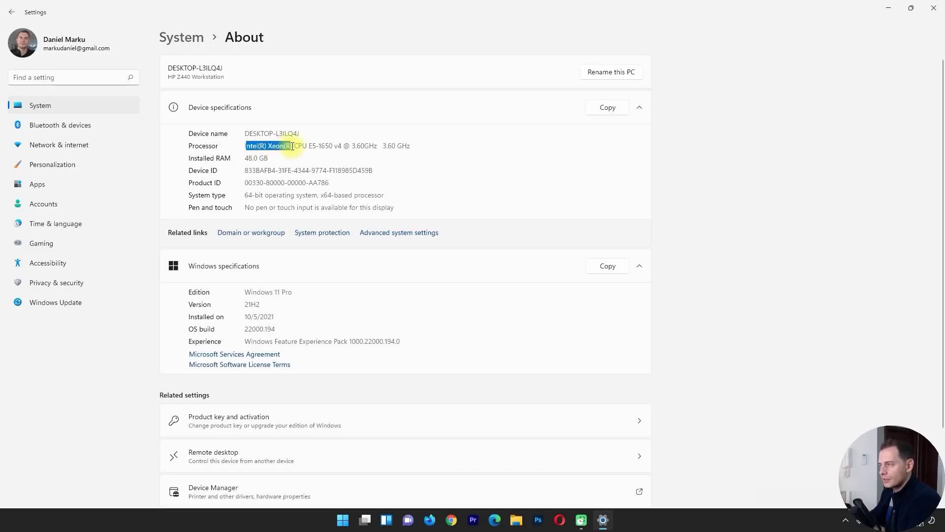
click(309, 153)
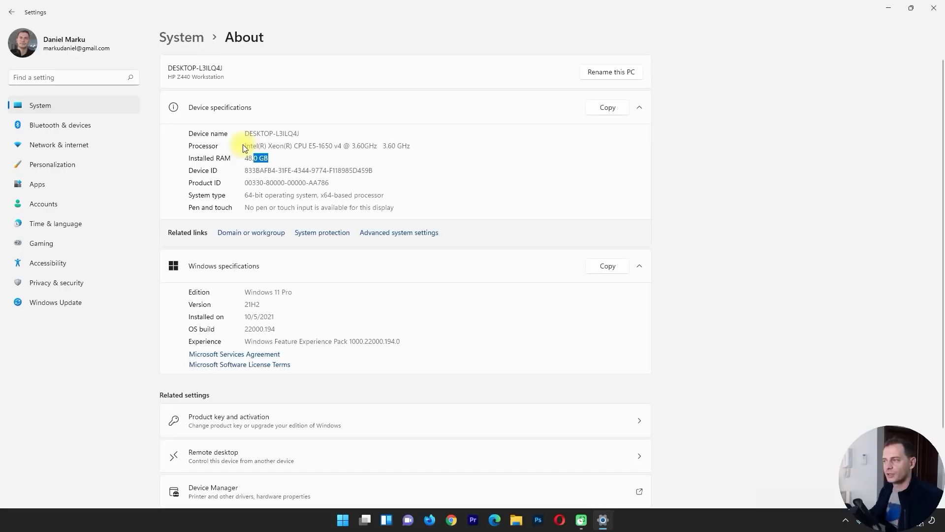
drag(244, 146, 446, 152)
click(462, 153)
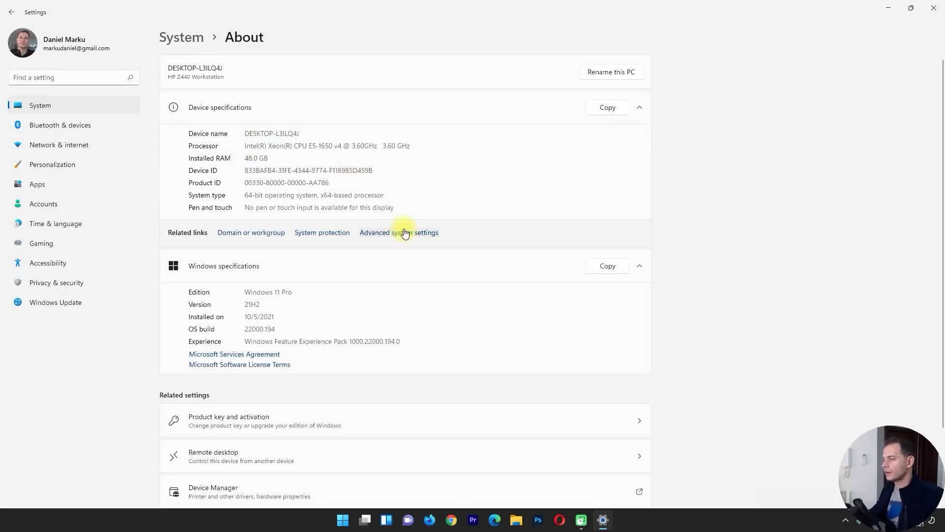
Restore the Settings window from full screen and shift it slightly up and right.
scroll(400, 232, down, 2)
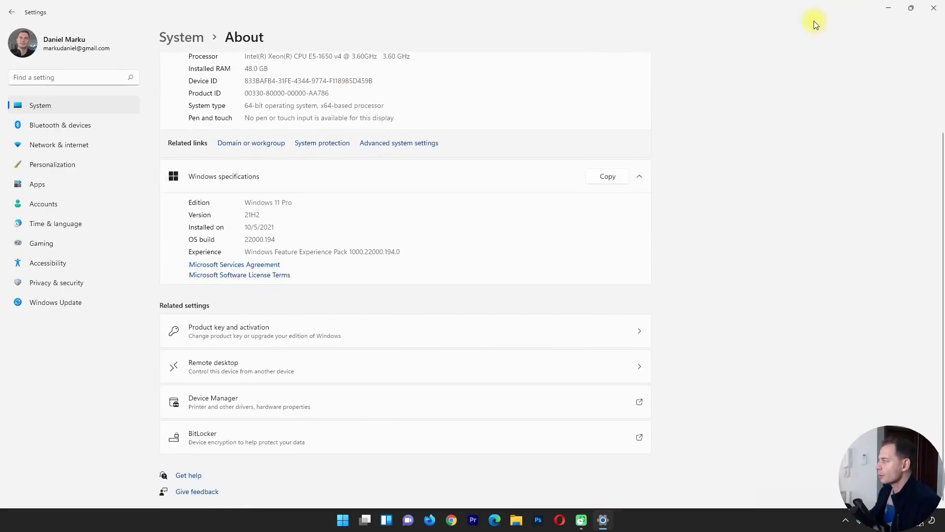
click(911, 8)
drag(451, 55, 479, 46)
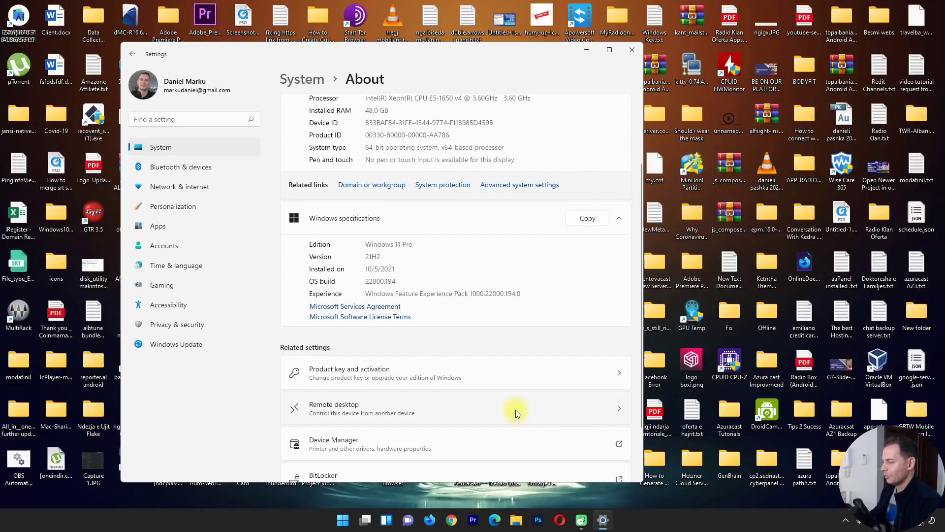
click(517, 521)
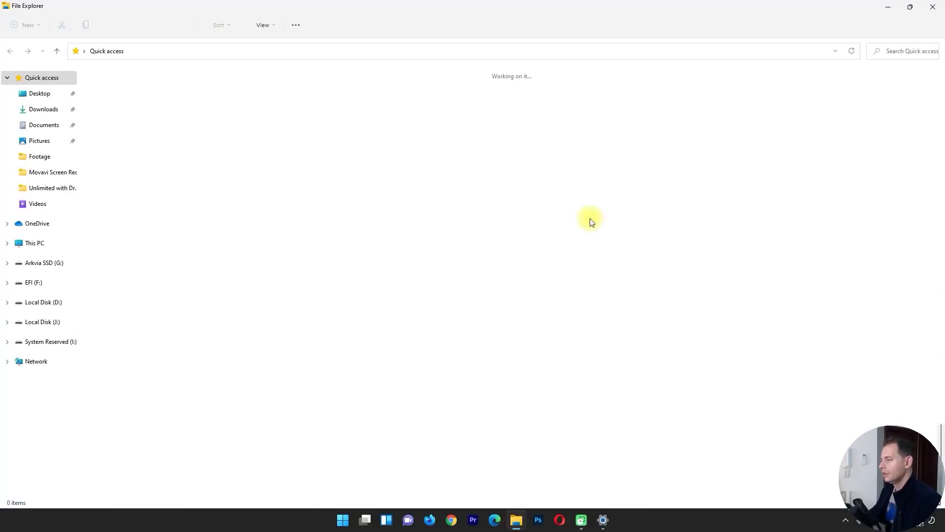